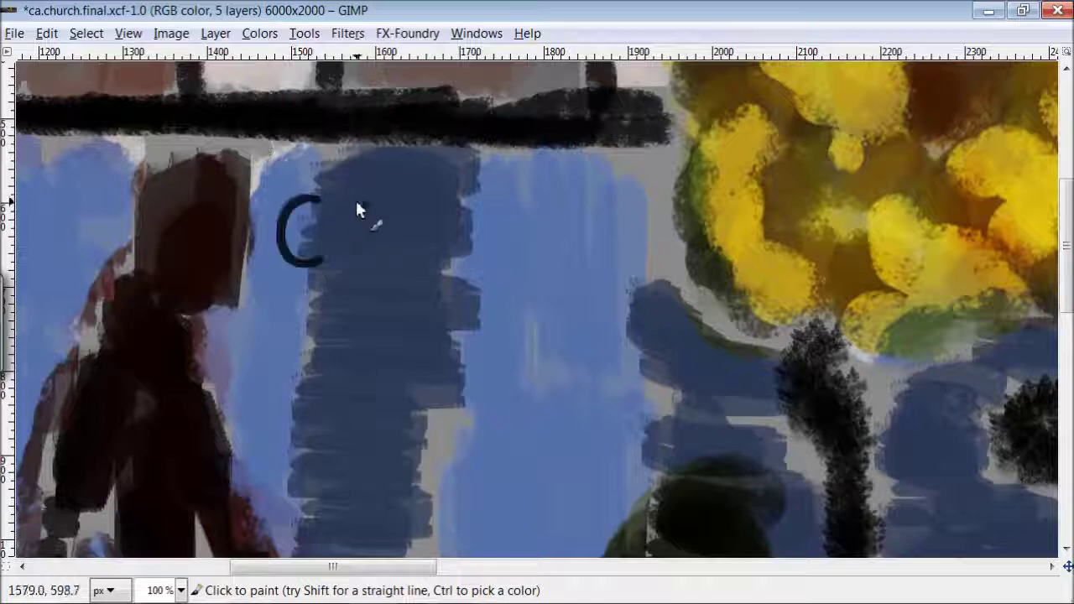
- Hand-letter 'CONCEPT ART:' in black over the blue buildings
left_click_drag(482, 191, 504, 227)
mouse_move(553, 193)
left_mouse_down()
mouse_move(635, 207)
mouse_move(625, 260)
left_mouse_up()
left_click_drag(277, 369, 292, 334)
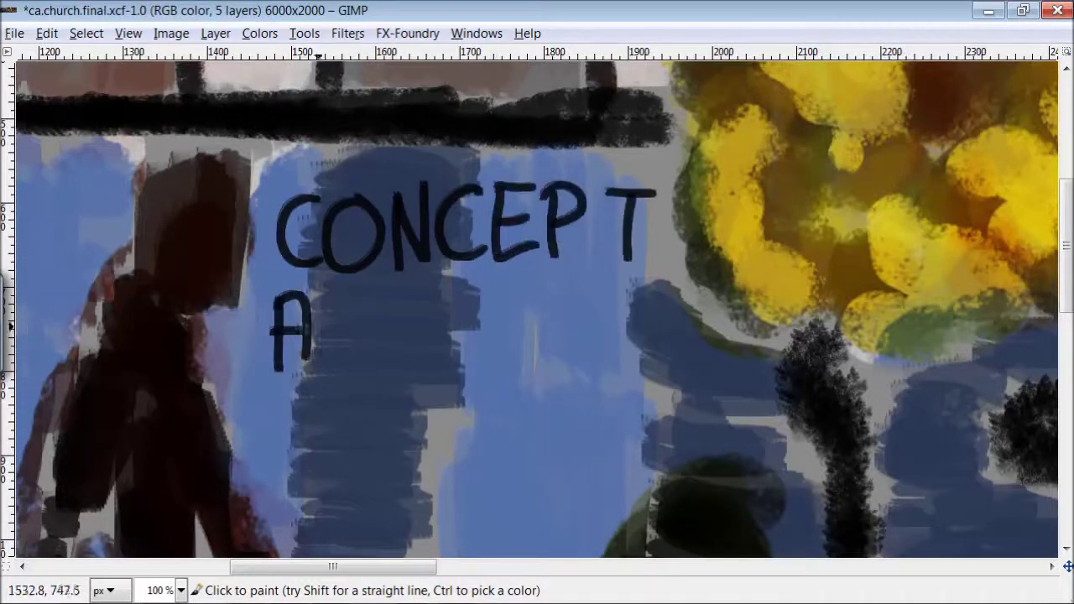
left_click(452, 301)
left_click(453, 345)
left_click_drag(409, 295, 400, 384)
- Letter the church's name, ending in 'CHURCH.', beneath ART:
mouse_move(423, 387)
left_mouse_down()
mouse_move(422, 457)
mouse_move(515, 376)
left_mouse_up()
left_click_drag(406, 474, 406, 534)
left_click_drag(422, 476, 458, 476)
left_click_drag(471, 534, 500, 530)
left_click_drag(537, 487, 537, 524)
left_click_drag(600, 469, 601, 537)
left_click(619, 524)
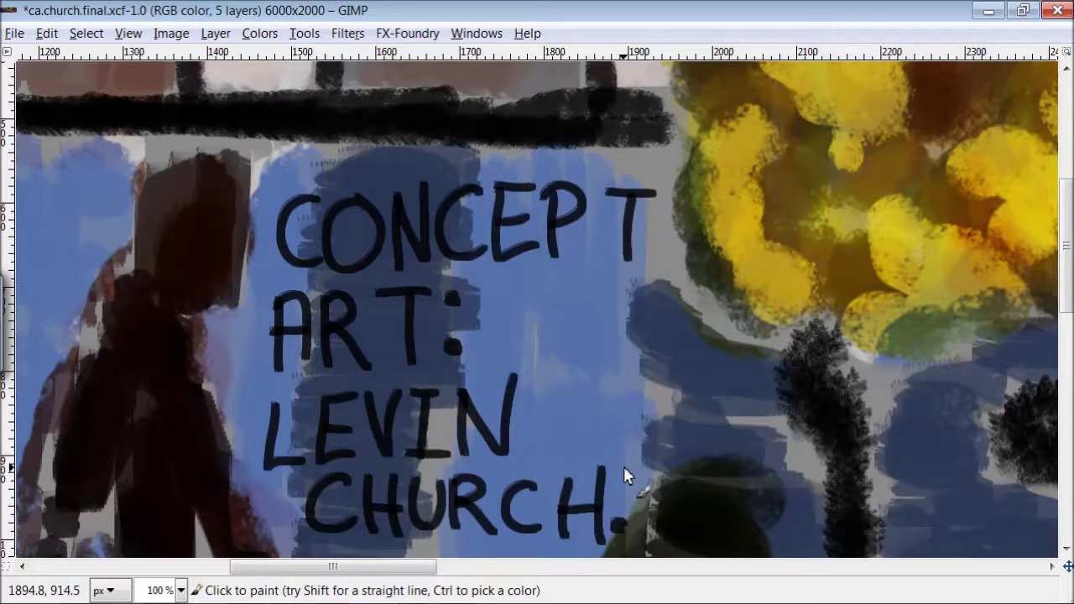
- Hand-letter 'PAINTING BY' across the buildings
left_click_drag(373, 205, 373, 262)
left_click_drag(411, 262, 450, 252)
left_click_drag(466, 202, 490, 262)
mouse_move(521, 201)
left_mouse_down()
mouse_move(537, 262)
mouse_move(604, 201)
left_mouse_up()
left_click_drag(654, 201, 642, 269)
left_click_drag(363, 287, 339, 357)
- Letter the artist's name beneath BY
left_click_drag(263, 388, 336, 384)
left_click_drag(340, 440, 394, 440)
left_click_drag(449, 382, 449, 432)
left_click_drag(457, 382, 508, 436)
left_click_drag(604, 377, 571, 428)
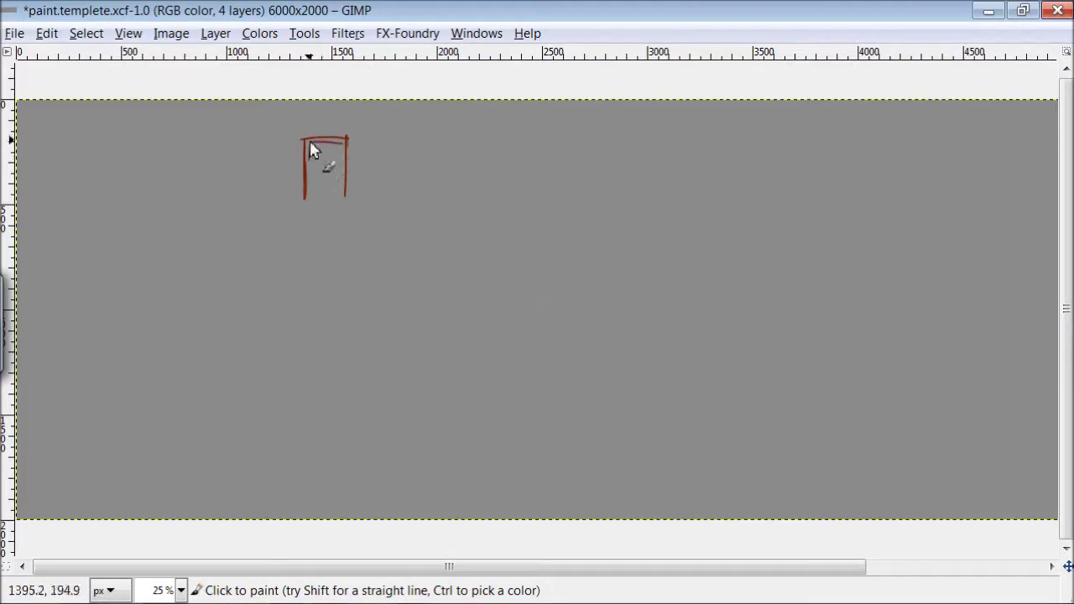
- Sketch arches, a doubled ledge line and a box under the ledge in brown
left_click_drag(422, 200, 211, 197)
mouse_move(401, 143)
left_mouse_down()
mouse_move(402, 198)
mouse_move(442, 145)
left_mouse_up()
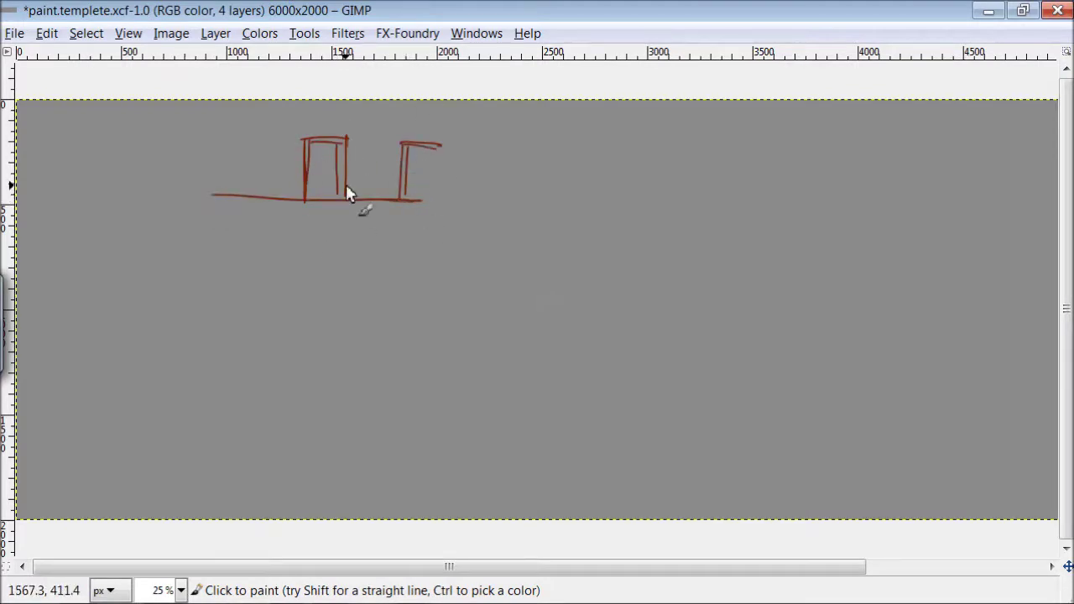
left_click_drag(424, 209, 209, 204)
mouse_move(306, 215)
left_mouse_down()
mouse_move(317, 260)
mouse_move(316, 247)
left_mouse_up()
mouse_move(285, 242)
left_mouse_down()
mouse_move(303, 277)
mouse_move(278, 281)
mouse_move(298, 286)
mouse_move(275, 304)
mouse_move(302, 365)
left_mouse_up()
- Sketch a standing figure flanked by vertical lines, with two benches below
mouse_move(286, 312)
left_mouse_down()
mouse_move(296, 369)
mouse_move(267, 382)
mouse_move(310, 394)
mouse_move(286, 427)
left_mouse_up()
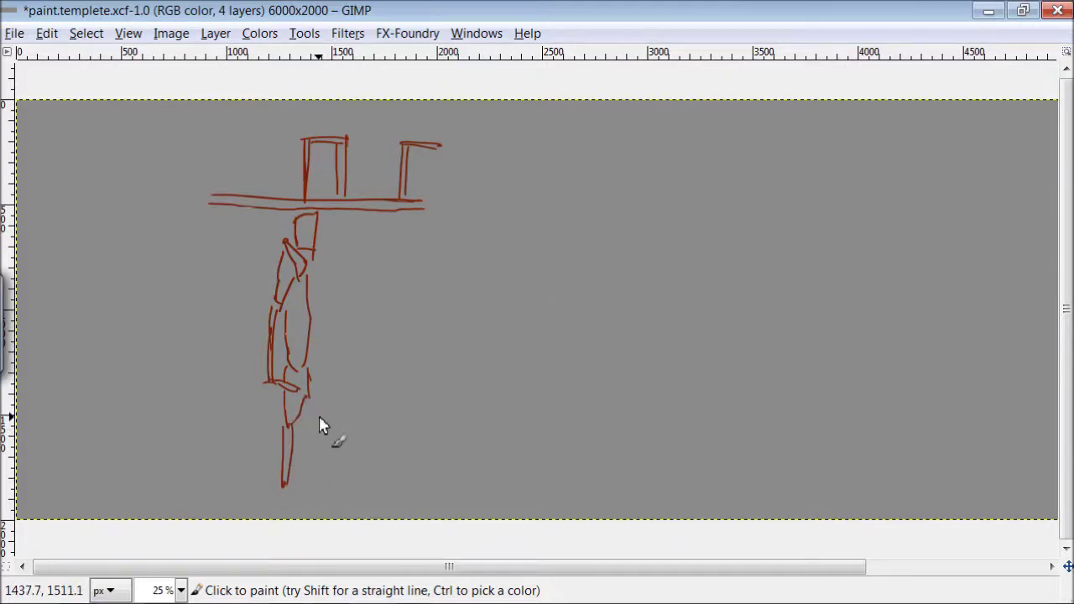
left_click_drag(340, 222, 323, 359)
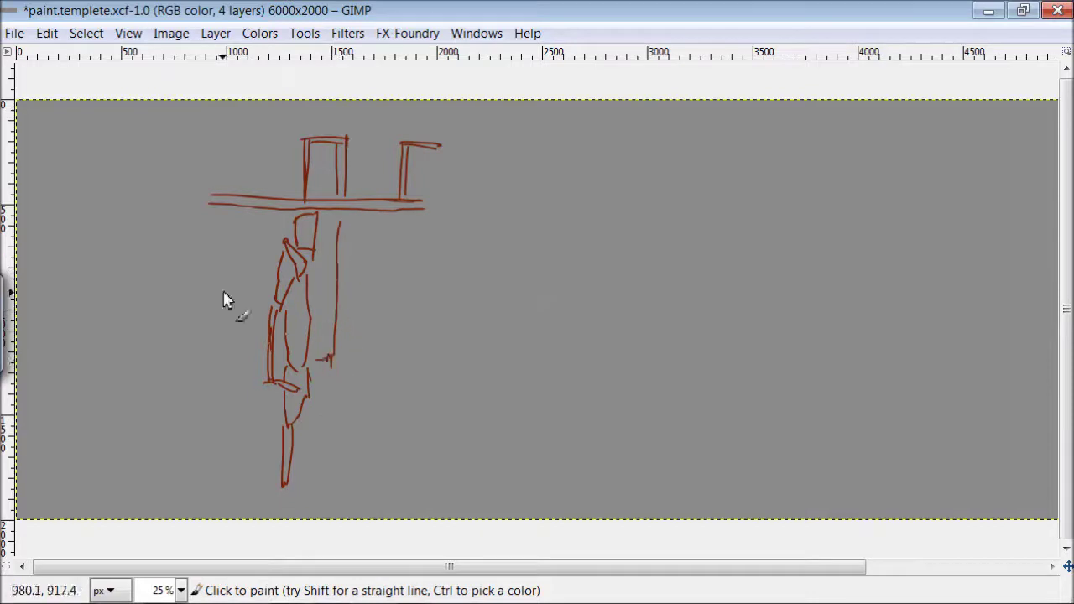
left_click_drag(258, 360, 256, 214)
mouse_move(373, 220)
left_mouse_down()
mouse_move(417, 373)
mouse_move(419, 219)
left_mouse_up()
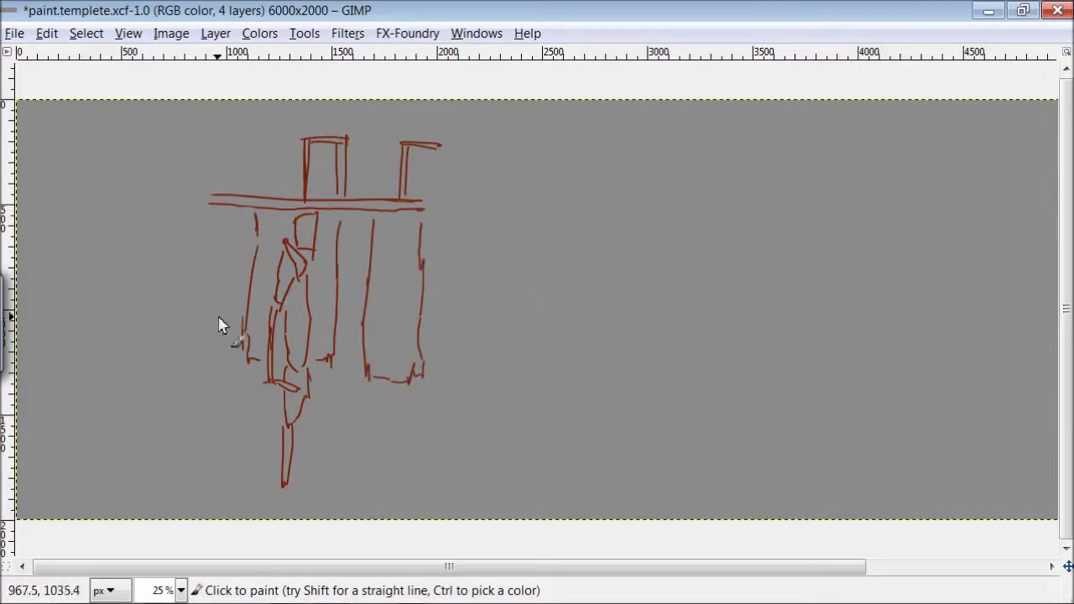
mouse_move(307, 427)
left_mouse_down()
mouse_move(177, 397)
mouse_move(310, 512)
mouse_move(177, 406)
mouse_move(168, 503)
mouse_move(160, 412)
mouse_move(51, 384)
left_mouse_up()
left_click_drag(134, 395, 147, 519)
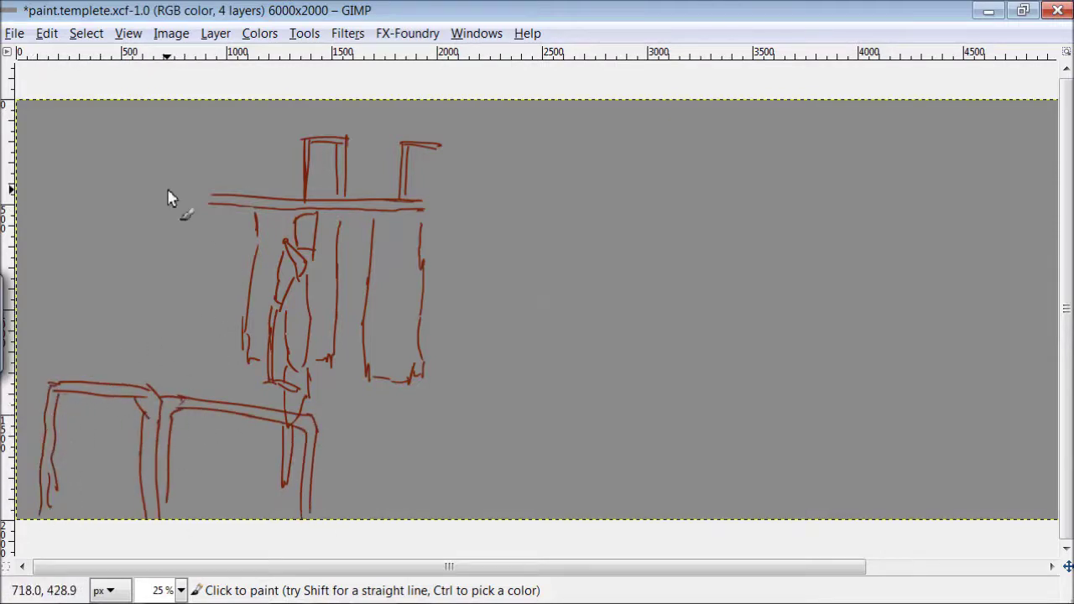
- Outline the roof and walls of the left building
left_click_drag(220, 152, 30, 155)
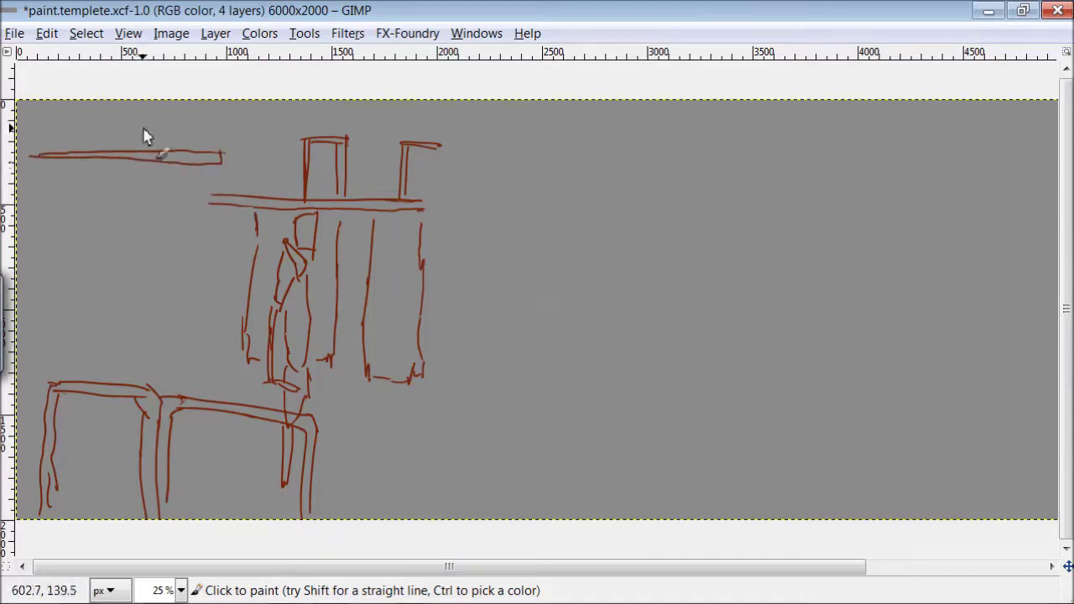
left_click_drag(212, 164, 212, 241)
left_click_drag(205, 234, 32, 233)
mouse_move(176, 152)
left_mouse_down()
mouse_move(177, 134)
mouse_move(134, 112)
left_mouse_up()
mouse_move(185, 139)
left_mouse_down()
mouse_move(53, 125)
mouse_move(38, 153)
left_mouse_up()
left_click_drag(127, 238, 125, 388)
left_click_drag(51, 385, 33, 381)
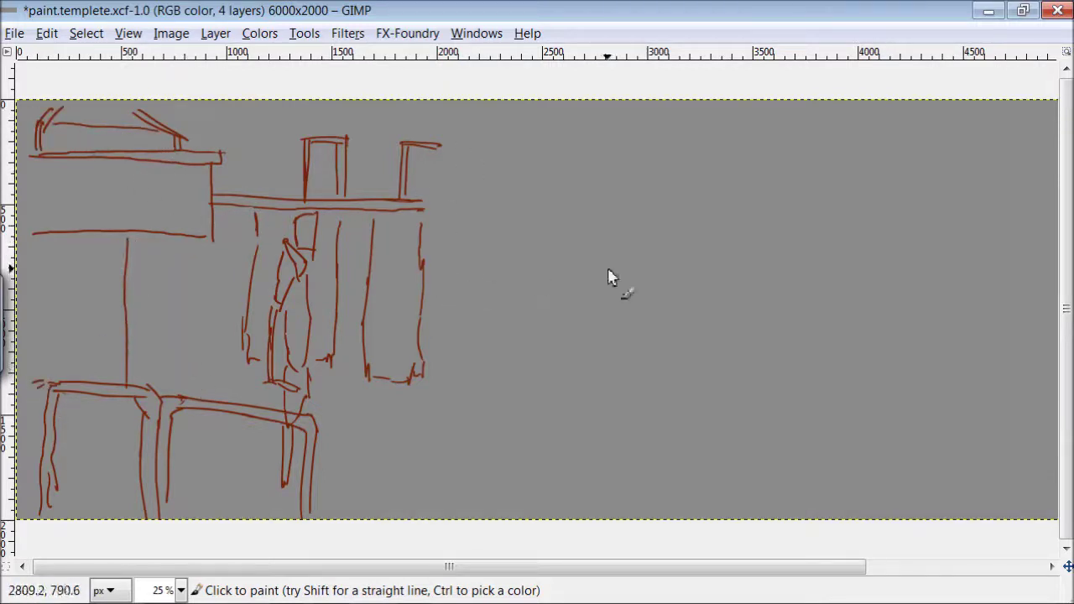
- Add a foot to the bench leg and outline a leafy canopy beside the ledge
left_click_drag(332, 485, 278, 482)
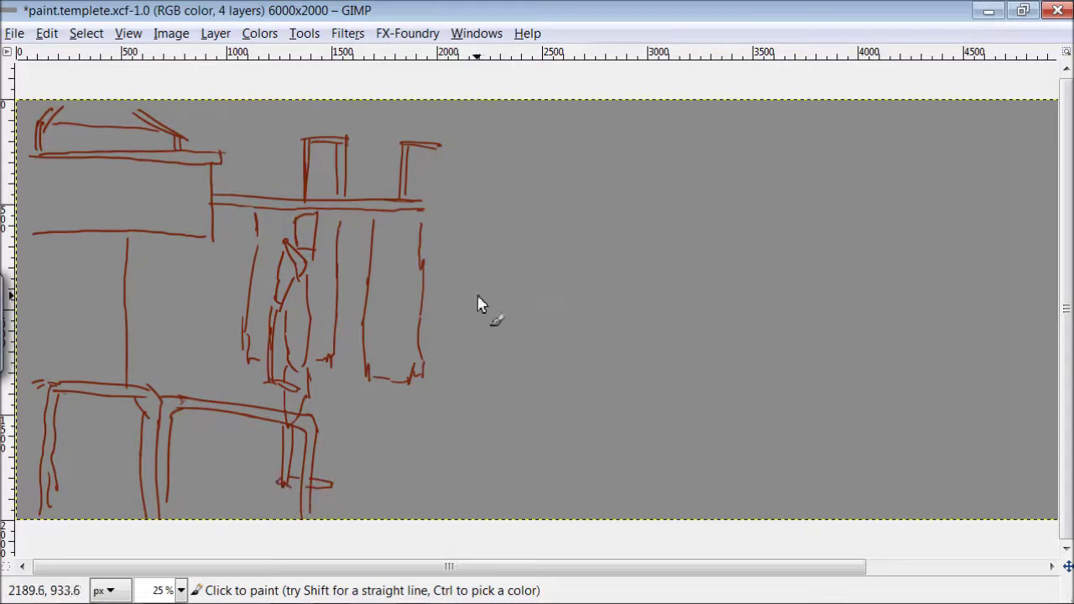
left_click_drag(427, 183, 530, 115)
mouse_move(504, 143)
left_mouse_down()
mouse_move(560, 152)
mouse_move(542, 254)
mouse_move(462, 240)
mouse_move(432, 172)
left_mouse_up()
- Draw the first tree's trunk with bark marks and wavy ground lines along the bottom
mouse_move(468, 296)
left_mouse_down()
mouse_move(475, 342)
mouse_move(459, 414)
mouse_move(482, 490)
left_mouse_up()
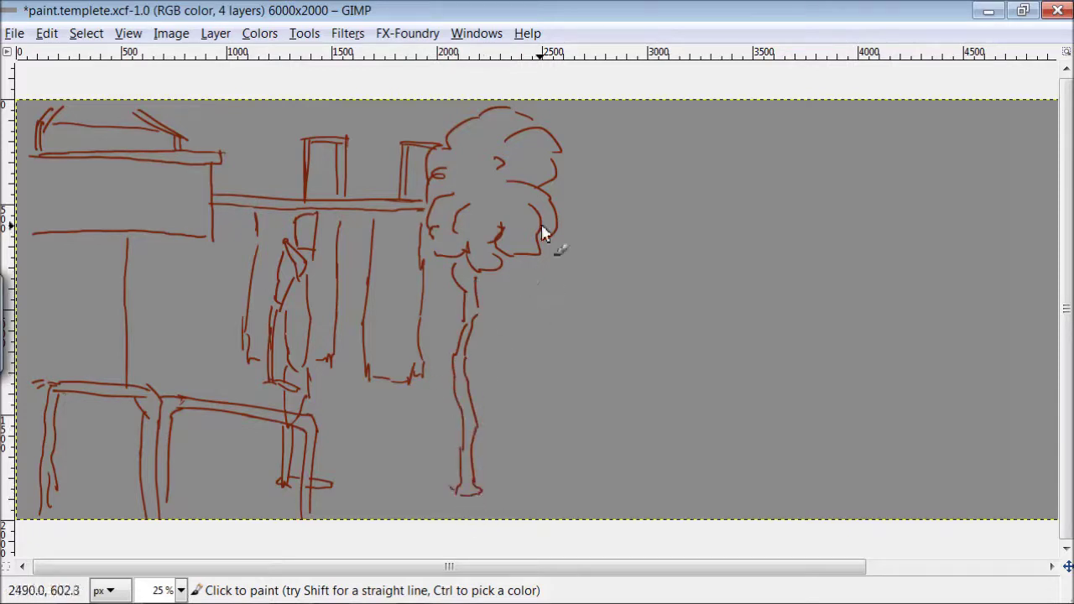
left_click_drag(338, 485, 441, 495)
left_click_drag(280, 483, 188, 484)
left_click_drag(124, 480, 84, 481)
mouse_move(506, 282)
left_mouse_down()
mouse_move(548, 273)
mouse_move(554, 486)
mouse_move(513, 294)
left_mouse_up()
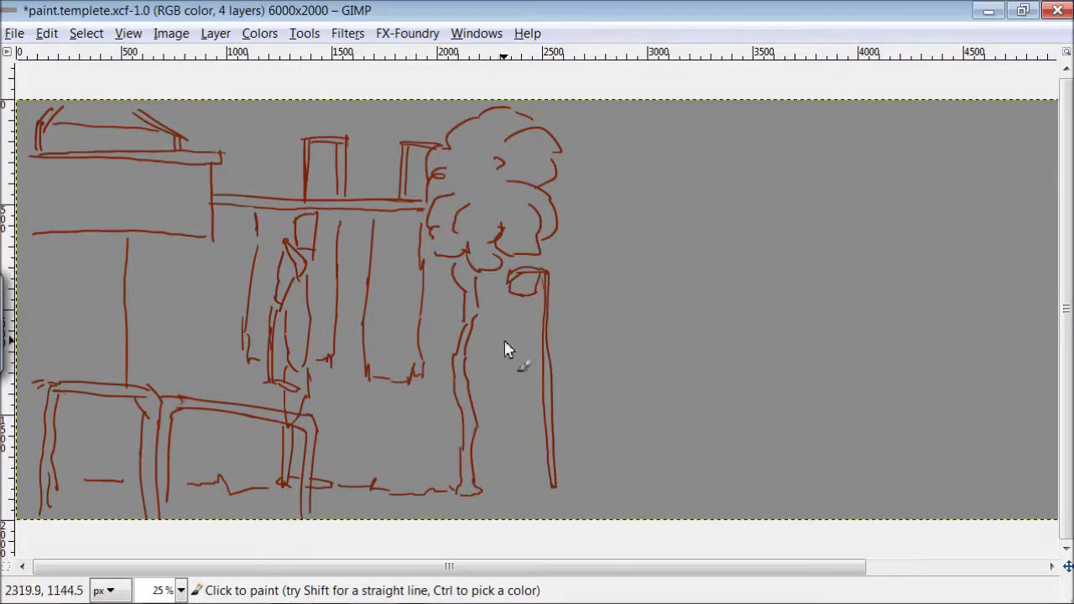
mouse_move(485, 370)
left_mouse_down()
mouse_move(496, 381)
mouse_move(510, 375)
left_mouse_up()
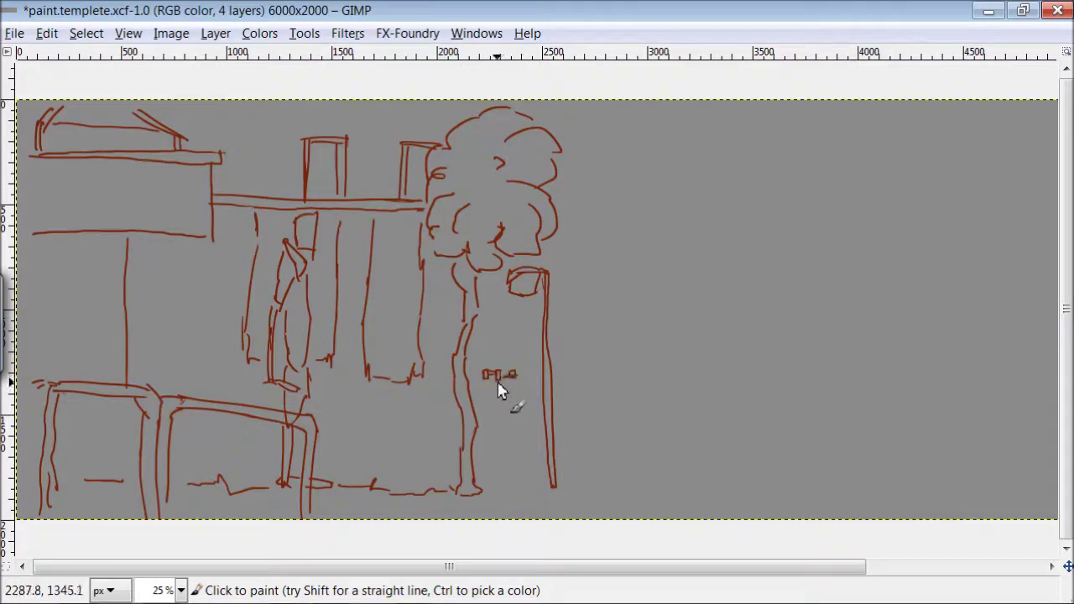
- Sketch a curved fence rail with posts, converging path lines and a tall pole
mouse_move(560, 400)
left_mouse_down()
mouse_move(619, 377)
mouse_move(615, 359)
mouse_move(662, 359)
left_mouse_up()
left_click_drag(637, 369, 668, 373)
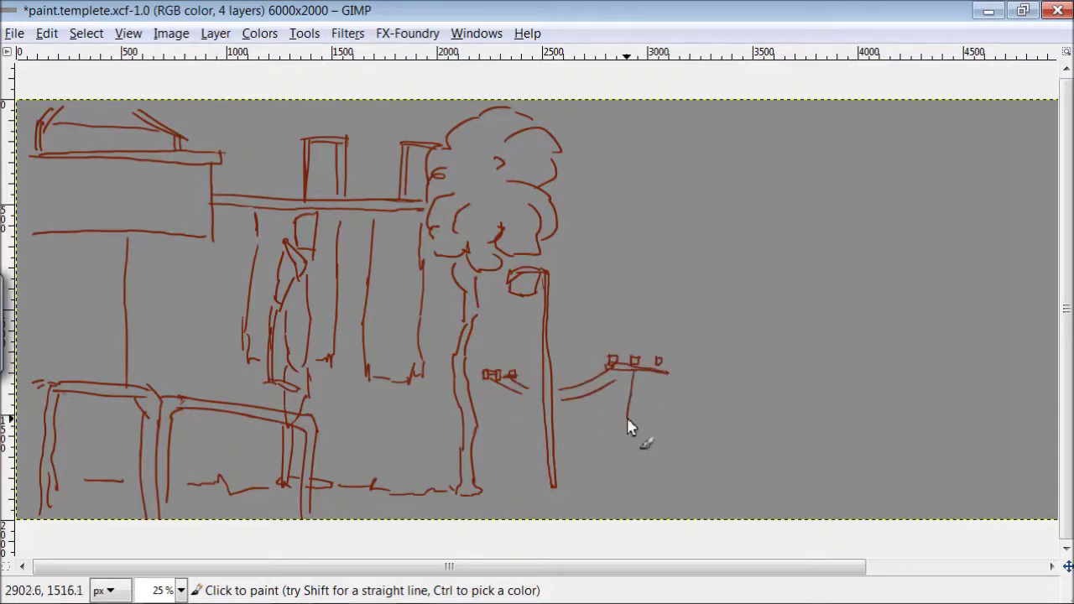
left_click_drag(501, 442, 583, 444)
left_click_drag(581, 440, 671, 507)
left_click_drag(467, 518, 507, 432)
mouse_move(498, 377)
left_mouse_down()
mouse_move(497, 443)
mouse_move(507, 438)
left_mouse_up()
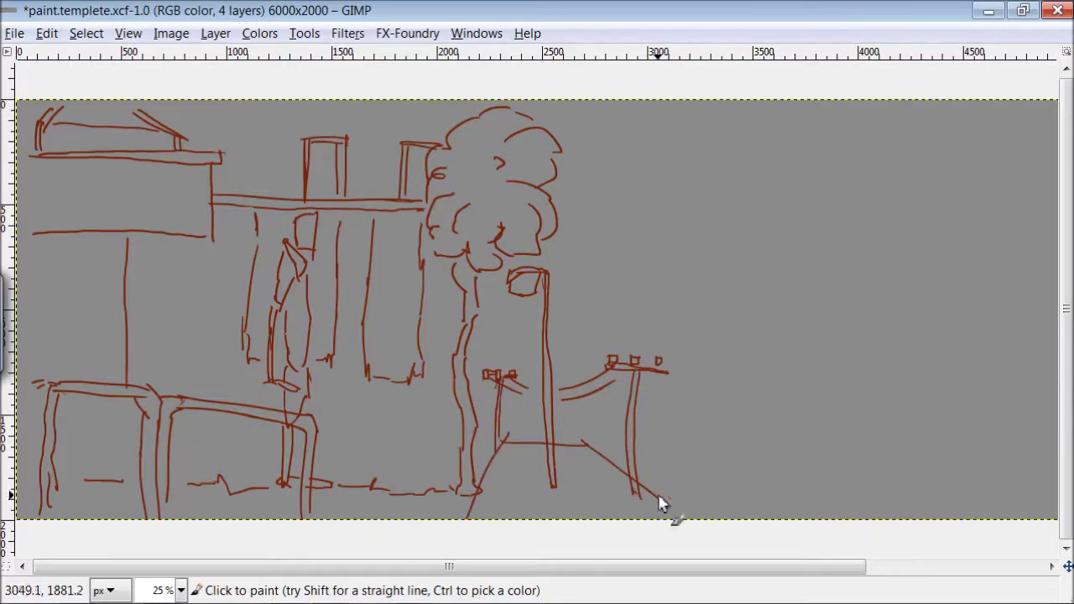
left_click_drag(593, 370, 586, 122)
- Draw the second tree's branches, forked trunk and billowing canopy, plus a bottom line
mouse_move(660, 340)
left_mouse_down()
mouse_move(682, 300)
mouse_move(710, 305)
mouse_move(699, 284)
mouse_move(788, 373)
mouse_move(805, 307)
mouse_move(752, 249)
left_mouse_up()
mouse_move(808, 298)
left_mouse_down()
mouse_move(804, 260)
mouse_move(837, 193)
mouse_move(829, 294)
mouse_move(849, 306)
left_mouse_up()
mouse_move(866, 225)
left_mouse_down()
mouse_move(833, 357)
mouse_move(844, 382)
left_mouse_up()
mouse_move(788, 362)
left_mouse_down()
mouse_move(760, 302)
mouse_move(776, 335)
left_mouse_up()
left_click_drag(762, 388, 835, 504)
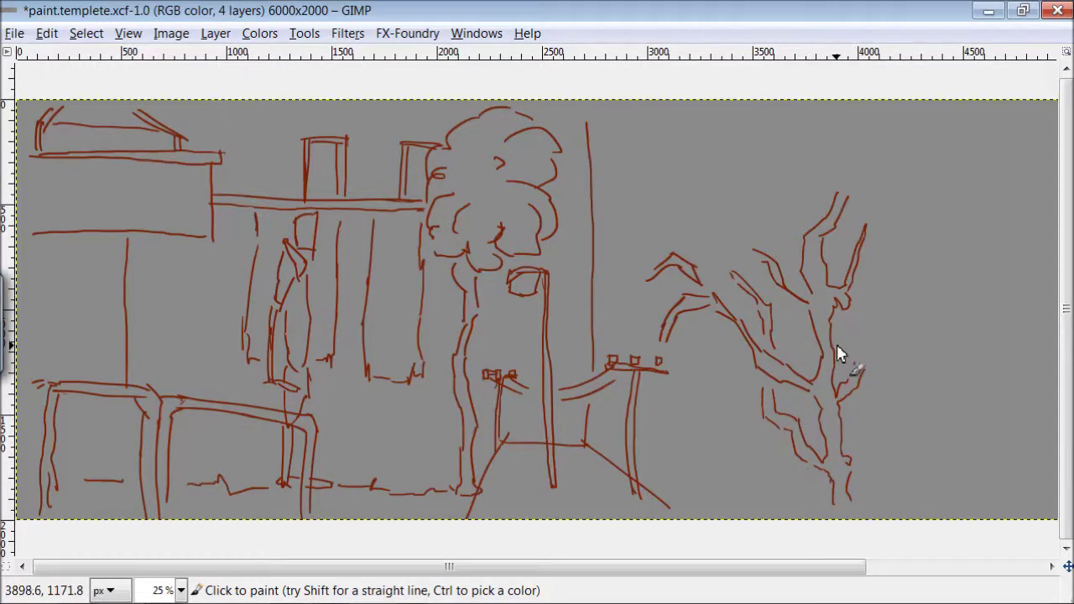
mouse_move(742, 227)
left_mouse_down()
mouse_move(639, 201)
mouse_move(618, 285)
left_mouse_up()
mouse_move(746, 201)
left_mouse_down()
mouse_move(844, 147)
mouse_move(893, 281)
mouse_move(781, 433)
mouse_move(699, 403)
mouse_move(618, 319)
mouse_move(618, 285)
left_mouse_up()
left_click_drag(604, 567, 780, 566)
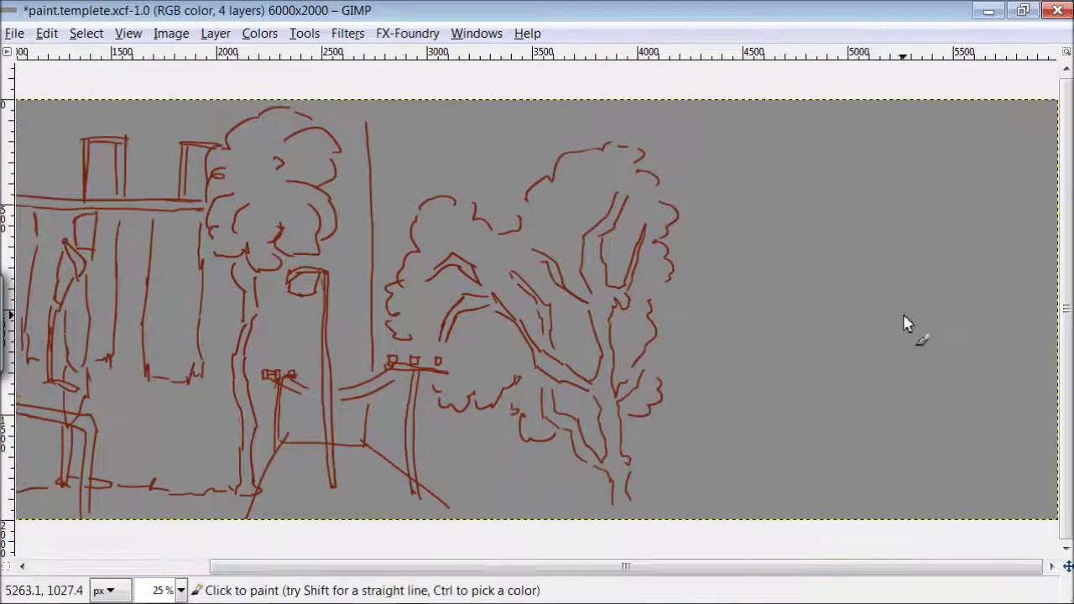
- Sketch overhead branches and the house walls at the right end of the canvas
mouse_move(914, 148)
left_mouse_down()
mouse_move(954, 194)
mouse_move(916, 125)
left_mouse_up()
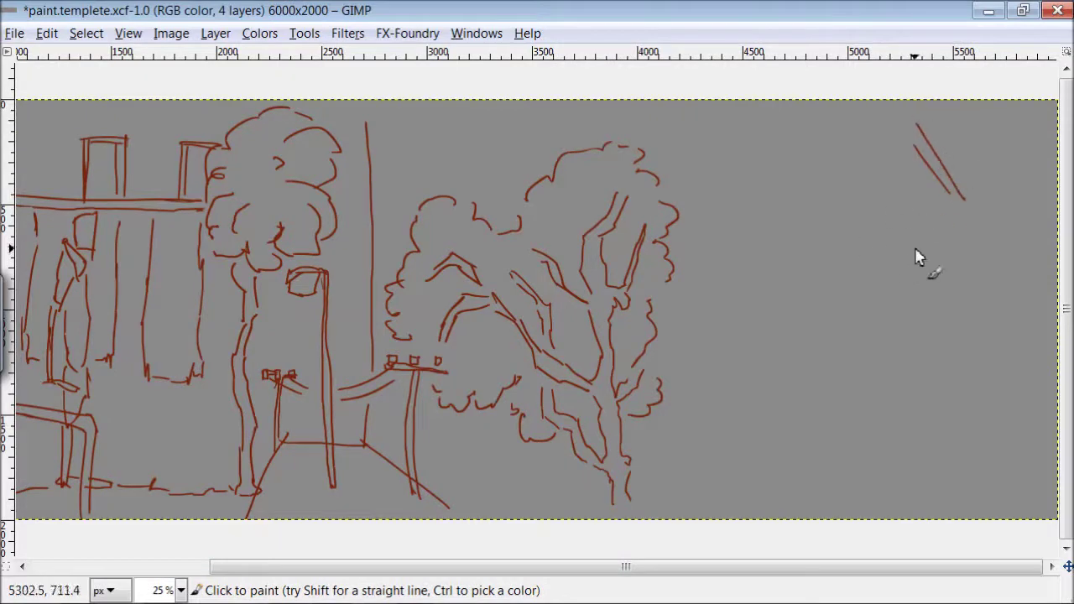
left_click_drag(932, 193, 883, 196)
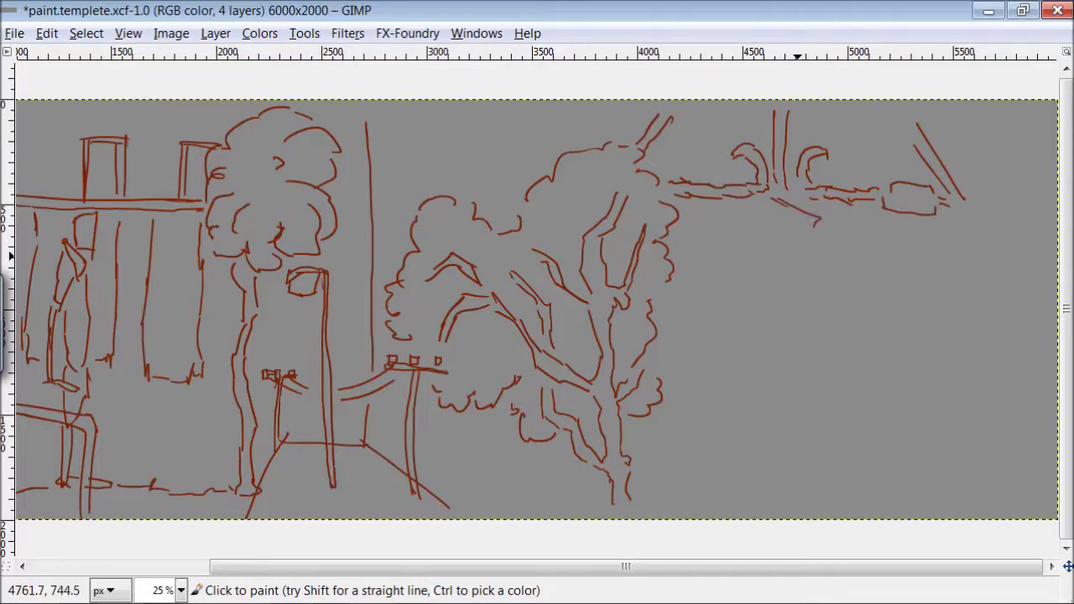
left_click_drag(765, 254, 675, 344)
left_click_drag(857, 251, 933, 340)
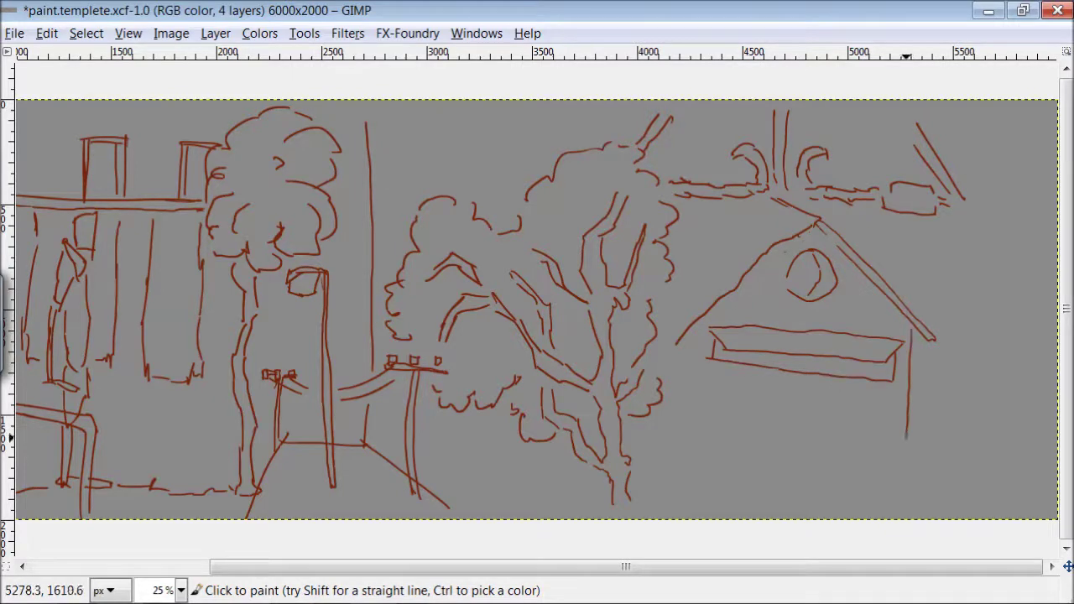
left_click_drag(694, 324, 693, 500)
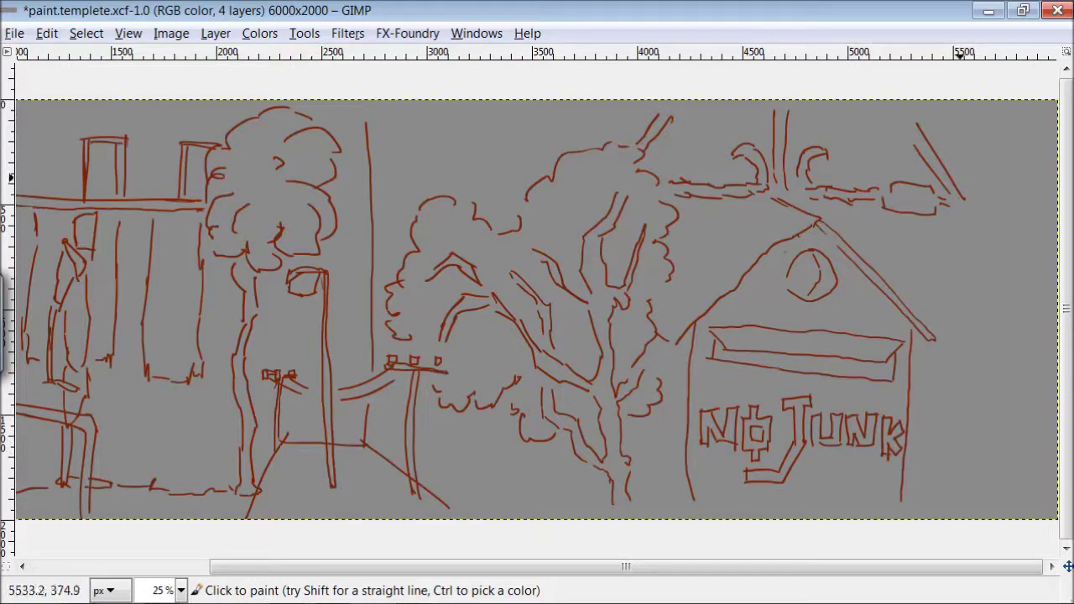
left_click_drag(935, 296, 929, 389)
left_click_drag(961, 322, 952, 414)
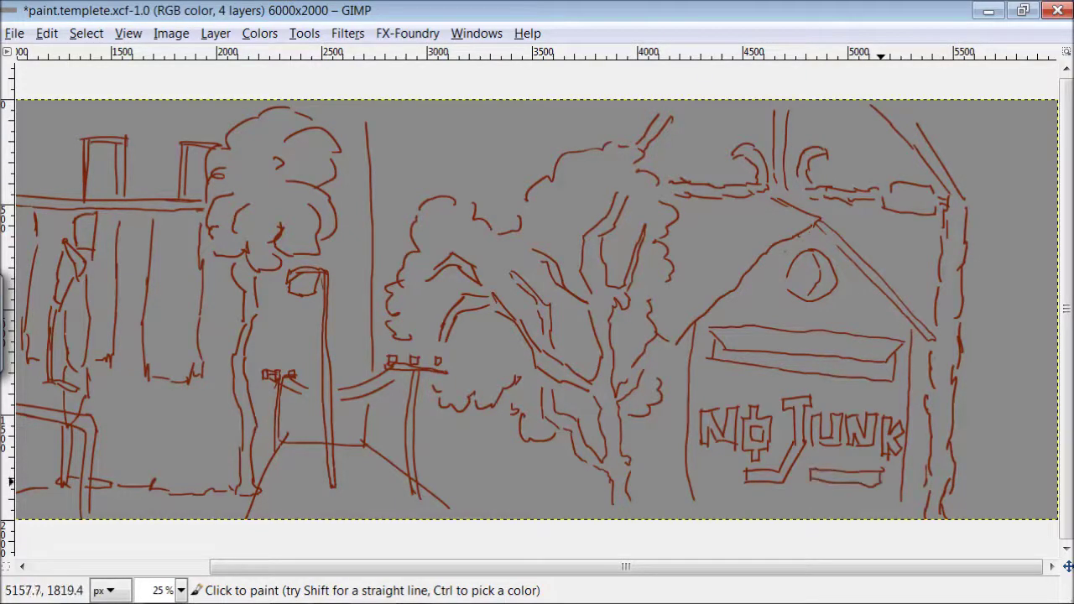
- Back on the left, add a low roof and fence lines, then paint the figure dark grey
scroll(890, 471, "left", 1)
scroll(495, 272, "left", 4)
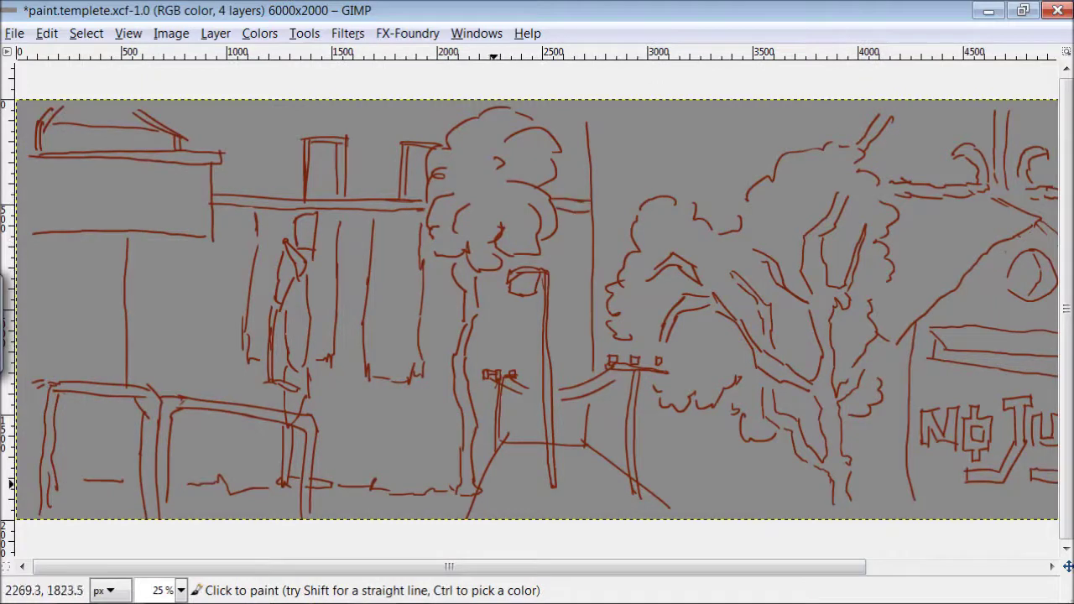
mouse_move(317, 419)
left_mouse_down()
mouse_move(432, 394)
mouse_move(420, 518)
left_mouse_up()
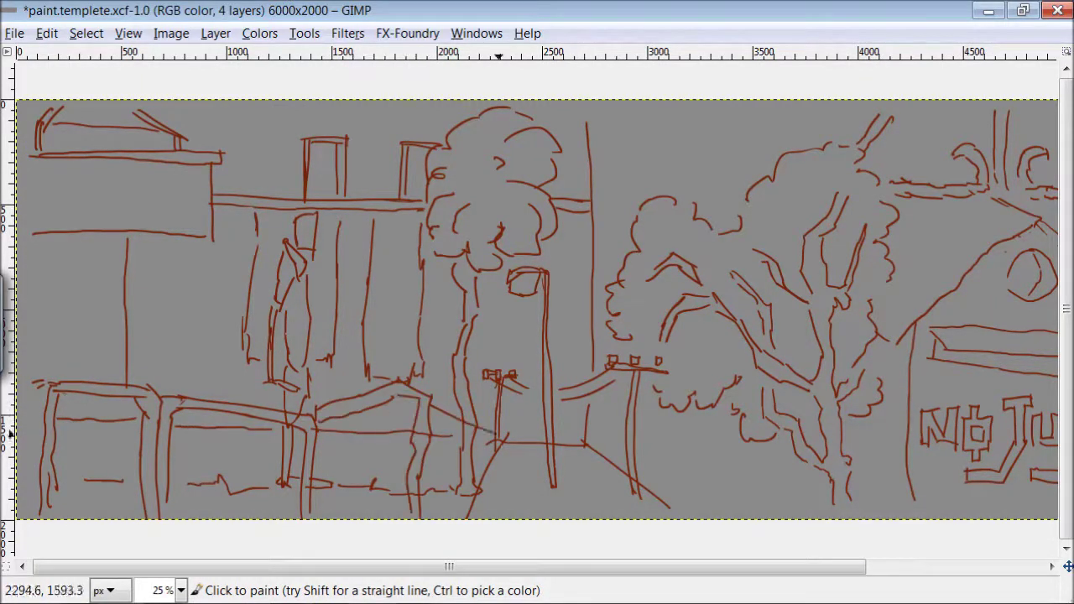
left_click_drag(665, 474, 671, 503)
left_click_drag(637, 460, 650, 516)
left_click_drag(636, 459, 596, 475)
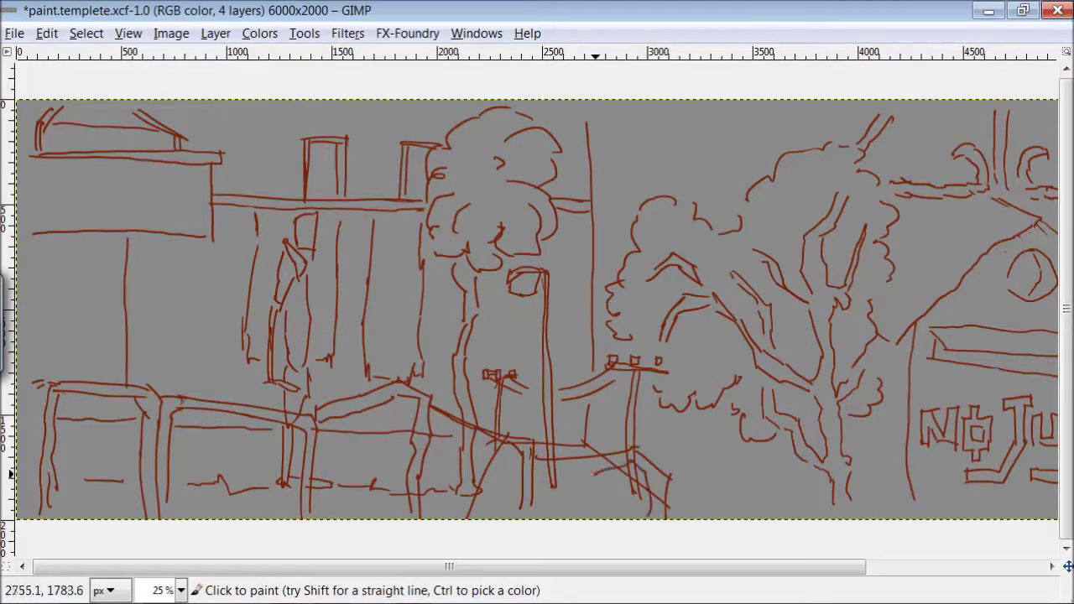
mouse_move(312, 219)
left_mouse_down()
mouse_move(296, 254)
mouse_move(304, 291)
mouse_move(292, 352)
left_mouse_up()
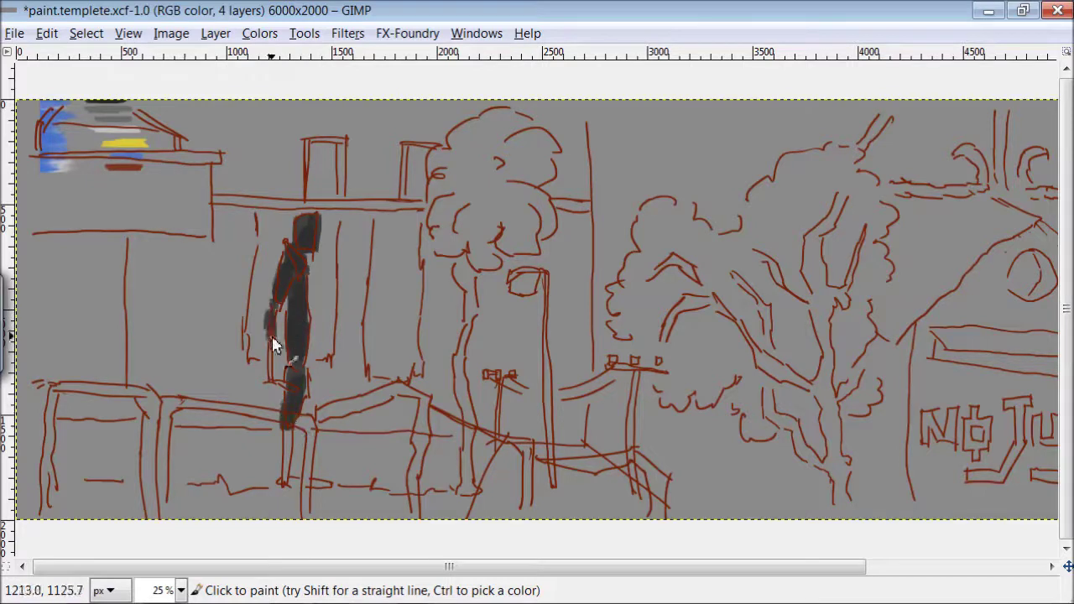
- Finish the figure in dark grey and paint light grey around it, the windows and below the ledge
left_click_drag(288, 451, 288, 496)
left_click_drag(309, 285, 334, 362)
left_click(123, 133, "ctrl")
mouse_move(256, 304)
left_mouse_down()
mouse_move(271, 242)
mouse_move(251, 361)
left_mouse_up()
mouse_move(281, 210)
left_mouse_down()
mouse_move(326, 296)
mouse_move(336, 233)
mouse_move(325, 369)
left_mouse_up()
mouse_move(384, 220)
left_mouse_down()
mouse_move(413, 335)
mouse_move(379, 334)
mouse_move(408, 372)
mouse_move(383, 216)
mouse_move(328, 173)
mouse_move(315, 190)
left_mouse_up()
left_click_drag(410, 151, 415, 188)
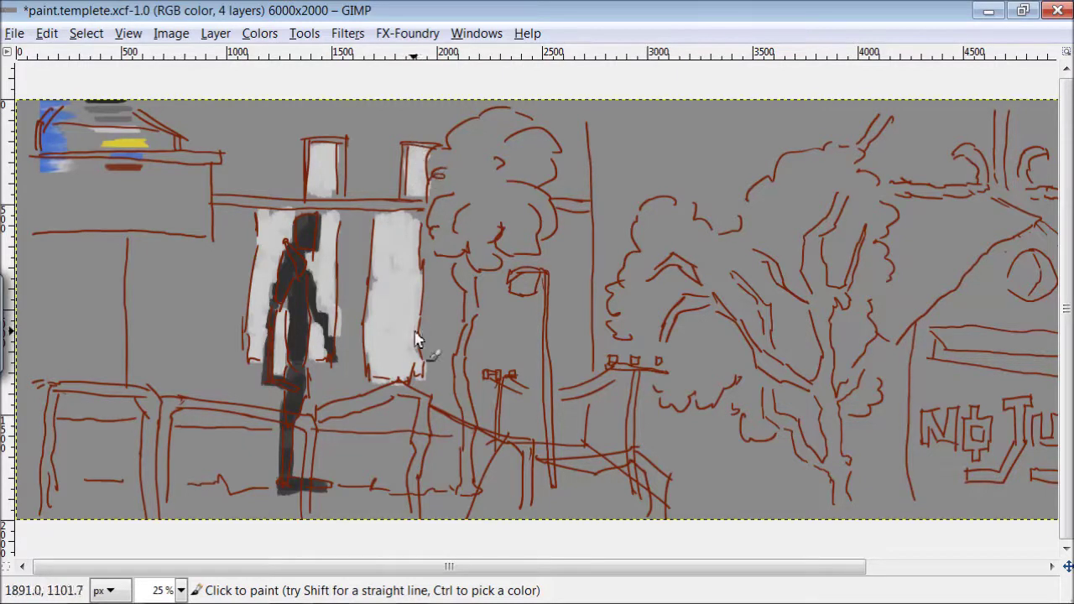
mouse_move(336, 462)
left_mouse_down()
mouse_move(355, 450)
mouse_move(328, 453)
mouse_move(376, 454)
mouse_move(402, 492)
mouse_move(446, 479)
mouse_move(278, 504)
mouse_move(302, 453)
mouse_move(259, 437)
mouse_move(218, 455)
mouse_move(133, 458)
mouse_move(117, 489)
mouse_move(33, 469)
mouse_move(93, 460)
left_mouse_up()
- Paint the bench edges, posts and beam in charcoal
mouse_move(148, 407)
left_mouse_down()
mouse_move(72, 377)
mouse_move(50, 484)
mouse_move(151, 468)
mouse_move(196, 407)
mouse_move(302, 427)
mouse_move(310, 512)
left_mouse_up()
mouse_move(319, 422)
left_mouse_down()
mouse_move(396, 393)
mouse_move(416, 513)
left_mouse_up()
left_click_drag(425, 395, 530, 440)
mouse_move(530, 440)
left_mouse_down()
mouse_move(529, 496)
mouse_move(642, 469)
mouse_move(663, 513)
left_mouse_up()
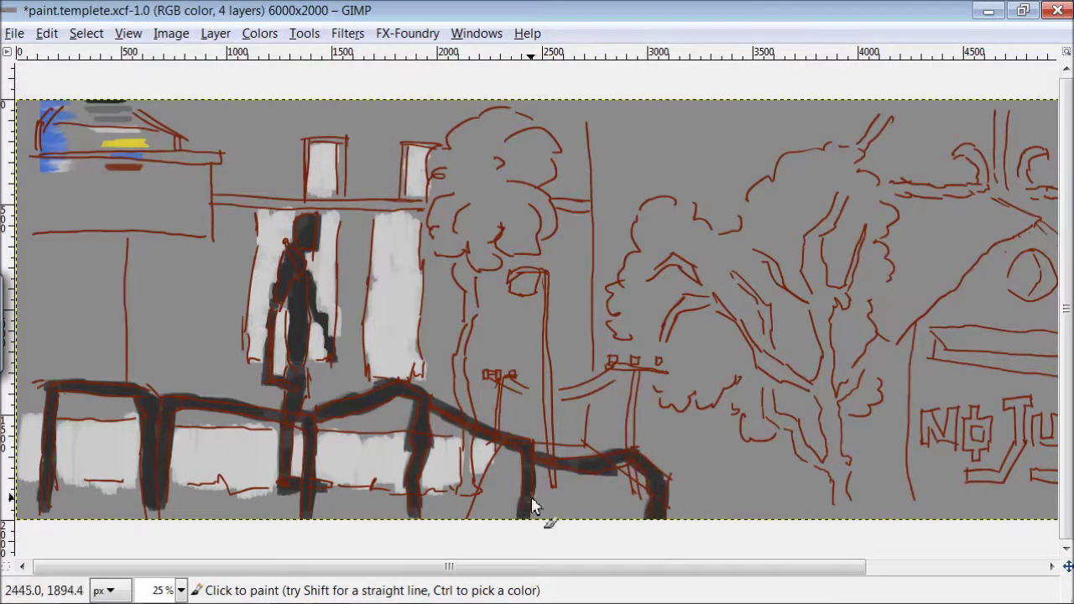
- Extend the top-left beam to the edge and shade the far-left wall in sampled dark grey
left_click_drag(46, 386, 19, 384)
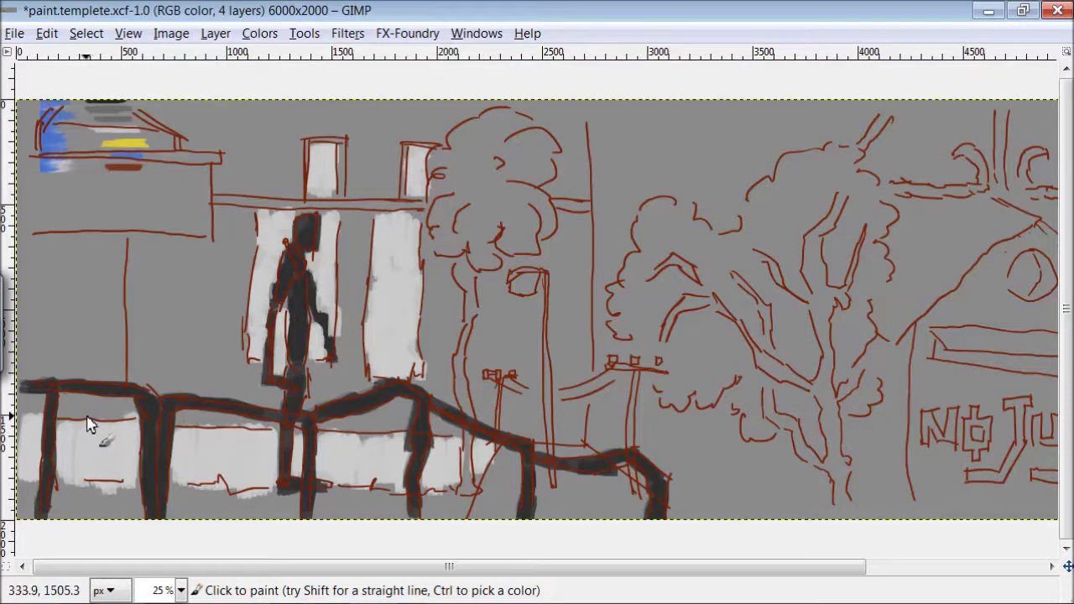
left_click(118, 108, "ctrl")
mouse_move(193, 340)
left_mouse_down()
mouse_move(159, 321)
mouse_move(167, 285)
mouse_move(199, 251)
mouse_move(252, 232)
mouse_move(232, 282)
mouse_move(132, 259)
mouse_move(132, 326)
left_mouse_up()
mouse_move(144, 380)
left_mouse_down()
mouse_move(181, 344)
mouse_move(212, 343)
mouse_move(240, 375)
mouse_move(233, 398)
left_mouse_up()
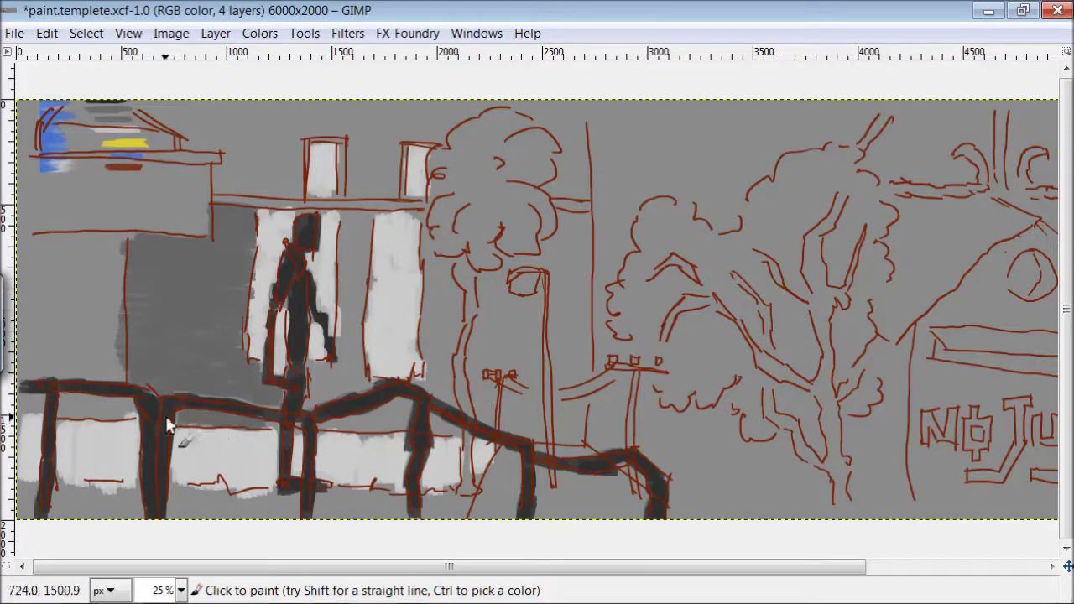
- Paint dark grey between the white panels, around the left tree trunk and over the building top
mouse_move(362, 229)
left_mouse_down()
mouse_move(372, 268)
mouse_move(352, 302)
mouse_move(353, 360)
mouse_move(311, 396)
left_mouse_up()
mouse_move(399, 430)
left_mouse_down()
mouse_move(399, 396)
mouse_move(445, 302)
mouse_move(426, 235)
left_mouse_up()
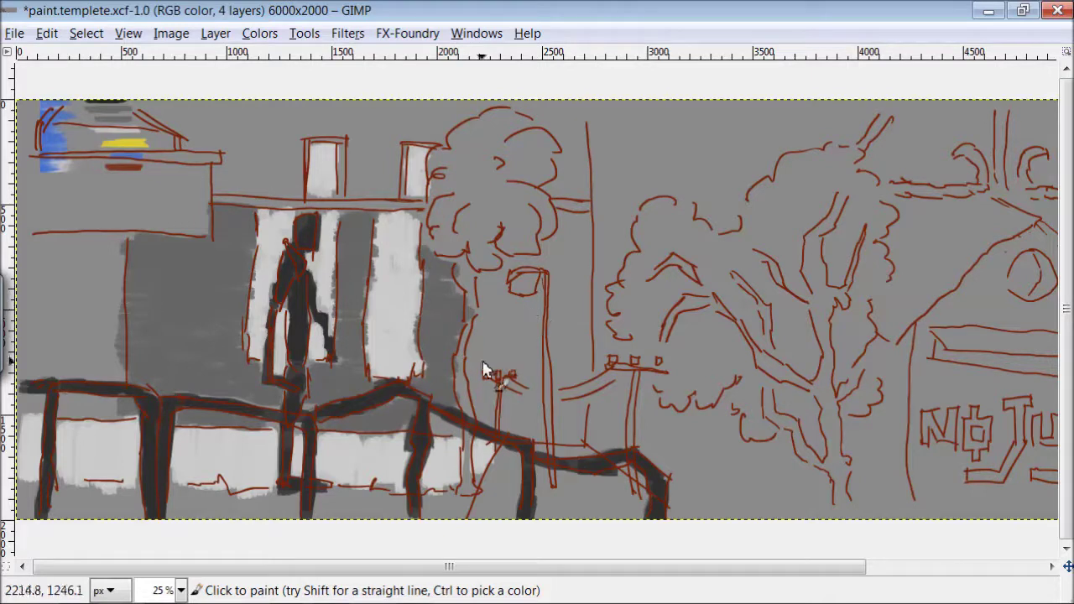
mouse_move(551, 238)
left_mouse_down()
mouse_move(501, 273)
mouse_move(505, 305)
mouse_move(536, 326)
mouse_move(488, 344)
mouse_move(486, 409)
left_mouse_up()
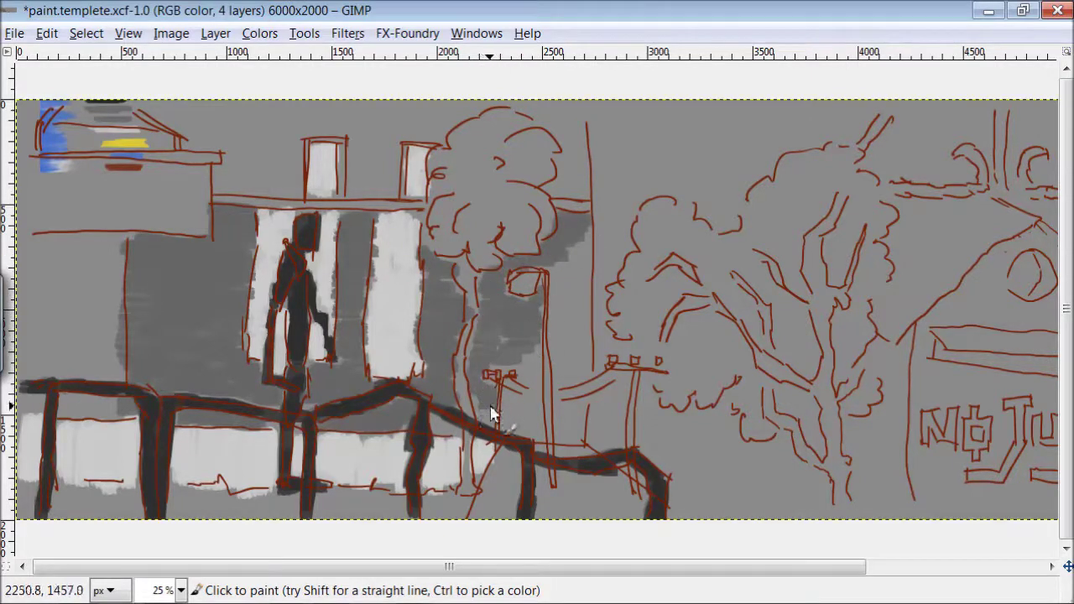
mouse_move(592, 246)
left_mouse_down()
mouse_move(565, 293)
mouse_move(575, 361)
left_mouse_up()
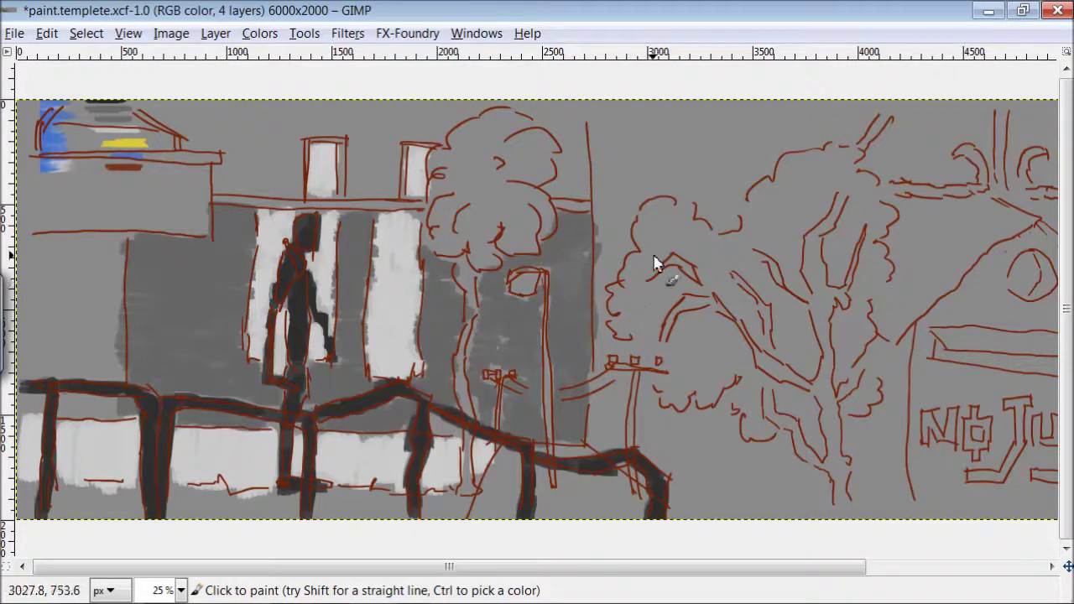
mouse_move(499, 99)
left_mouse_down()
mouse_move(439, 139)
mouse_move(367, 158)
left_mouse_up()
mouse_move(307, 99)
left_mouse_down()
mouse_move(276, 174)
mouse_move(236, 168)
left_mouse_up()
mouse_move(181, 126)
left_mouse_down()
mouse_move(240, 120)
mouse_move(283, 138)
left_mouse_up()
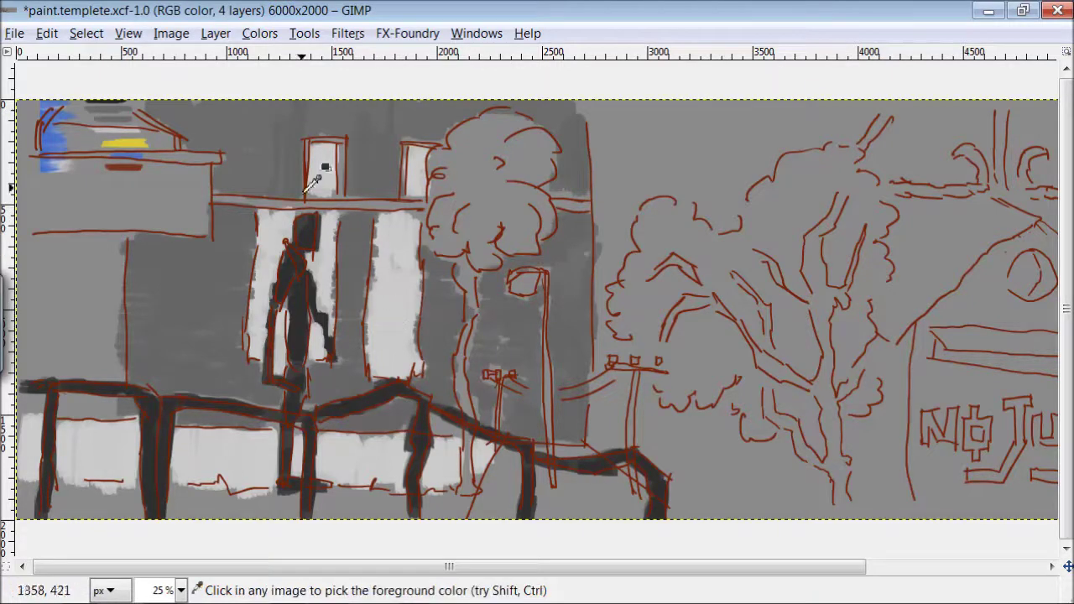
- Paint the right tree's trunk black and fill its crown with grey sampled from the building
mouse_move(828, 369)
left_mouse_down()
mouse_move(822, 298)
mouse_move(759, 257)
mouse_move(822, 283)
mouse_move(843, 203)
mouse_move(839, 299)
mouse_move(859, 264)
mouse_move(822, 400)
mouse_move(752, 343)
mouse_move(678, 307)
mouse_move(744, 288)
mouse_move(766, 324)
mouse_move(784, 434)
mouse_move(795, 432)
mouse_move(843, 500)
mouse_move(831, 405)
left_mouse_up()
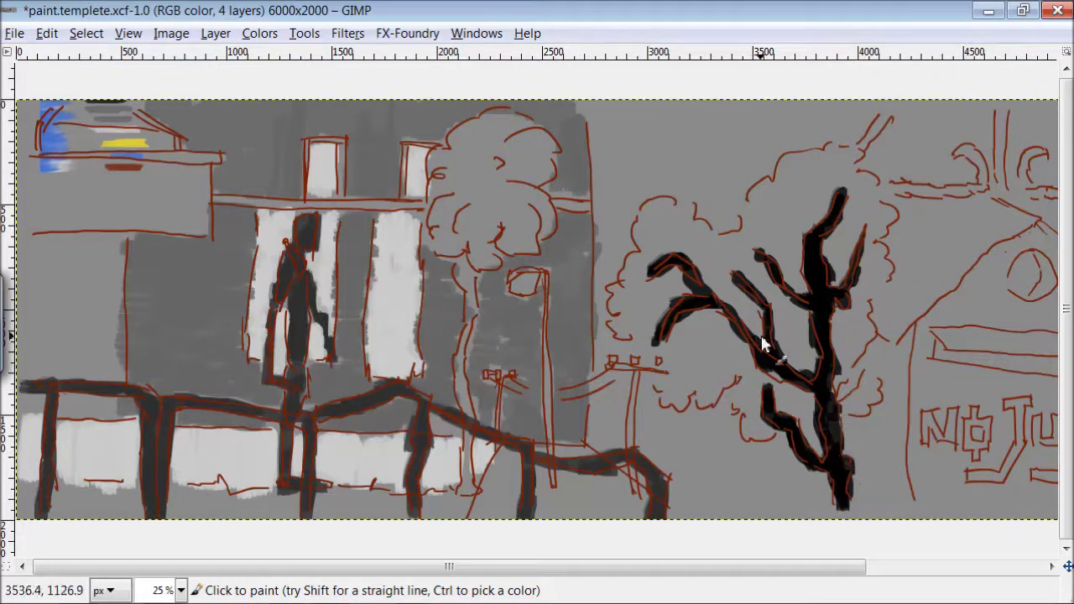
left_click(225, 265, "ctrl")
mouse_move(638, 210)
left_mouse_down()
mouse_move(642, 232)
mouse_move(687, 227)
mouse_move(637, 269)
mouse_move(620, 312)
mouse_move(655, 306)
mouse_move(665, 282)
mouse_move(645, 336)
mouse_move(726, 343)
mouse_move(673, 384)
mouse_move(733, 372)
mouse_move(762, 417)
mouse_move(768, 379)
left_mouse_up()
left_click_drag(812, 407, 788, 406)
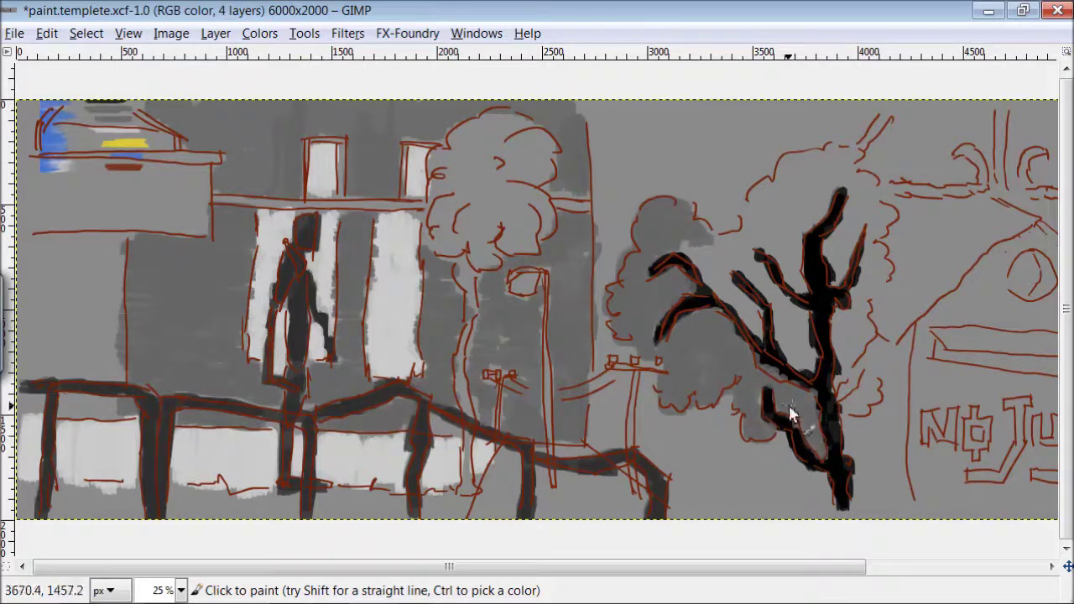
mouse_move(866, 326)
left_mouse_down()
mouse_move(848, 349)
mouse_move(788, 339)
left_mouse_up()
mouse_move(766, 283)
left_mouse_down()
mouse_move(733, 254)
mouse_move(710, 276)
mouse_move(760, 332)
left_mouse_up()
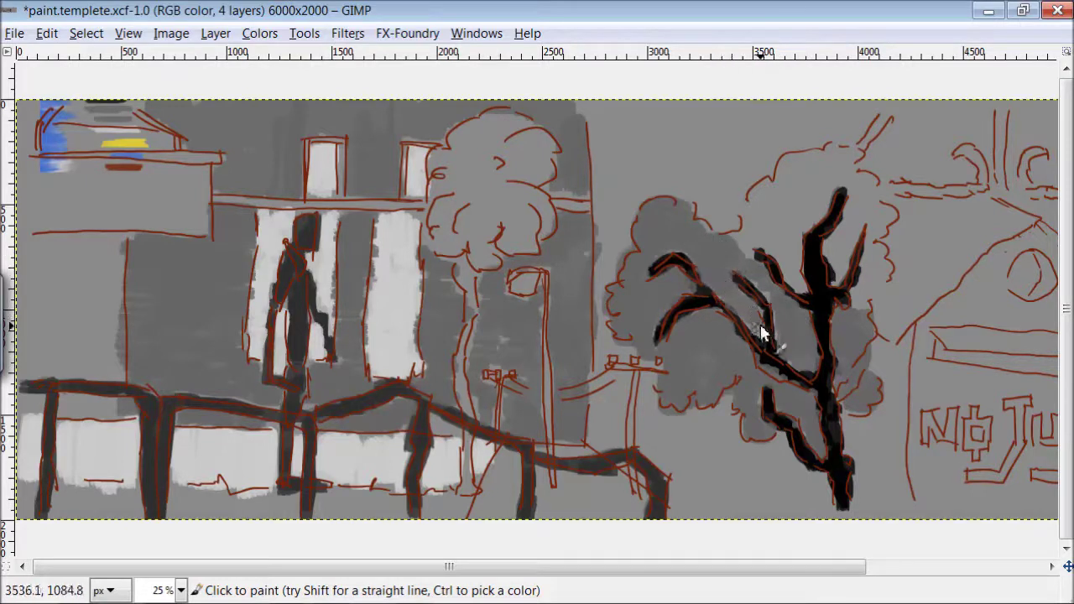
mouse_move(869, 267)
left_mouse_down()
mouse_move(886, 228)
mouse_move(866, 189)
left_mouse_up()
mouse_move(775, 206)
left_mouse_down()
mouse_move(741, 240)
mouse_move(796, 260)
mouse_move(801, 291)
left_mouse_up()
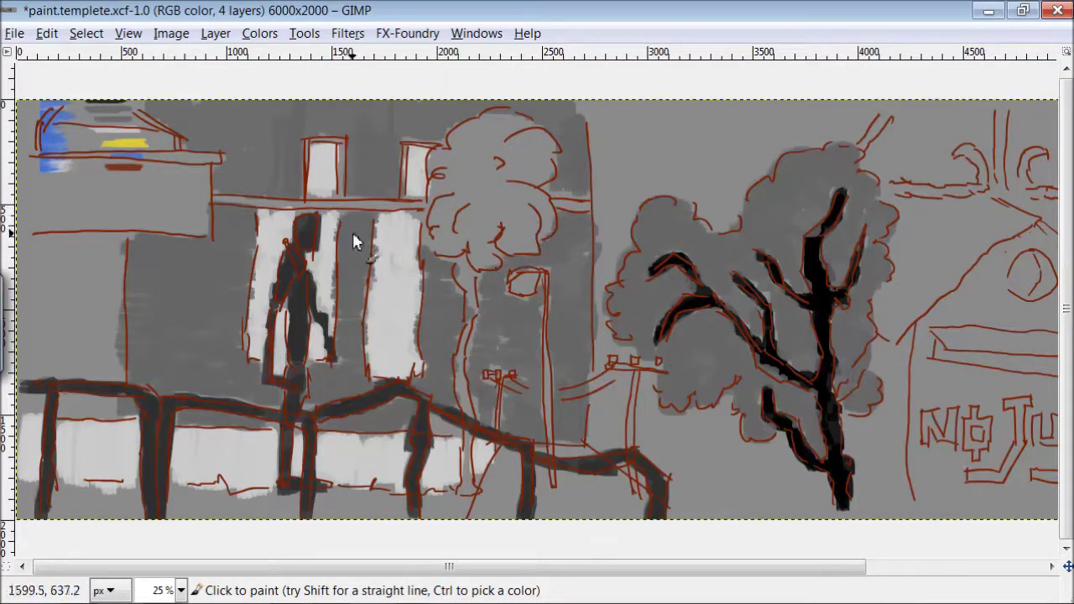
left_click(475, 33)
left_click(676, 145)
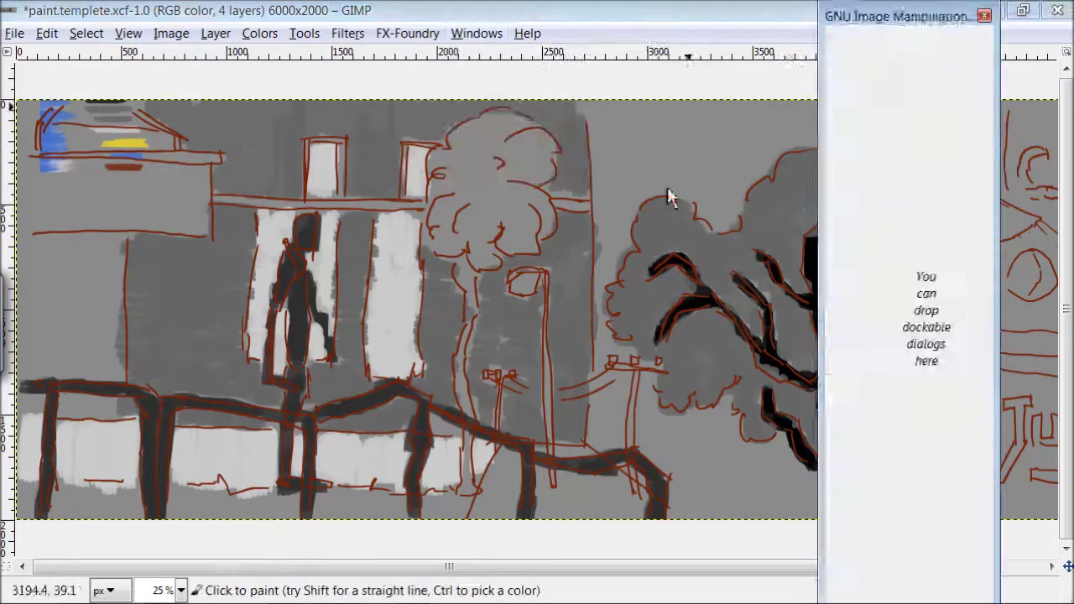
- Select the Vegetation 02 brush in the Brushes panel
left_click(475, 33)
mouse_move(520, 77)
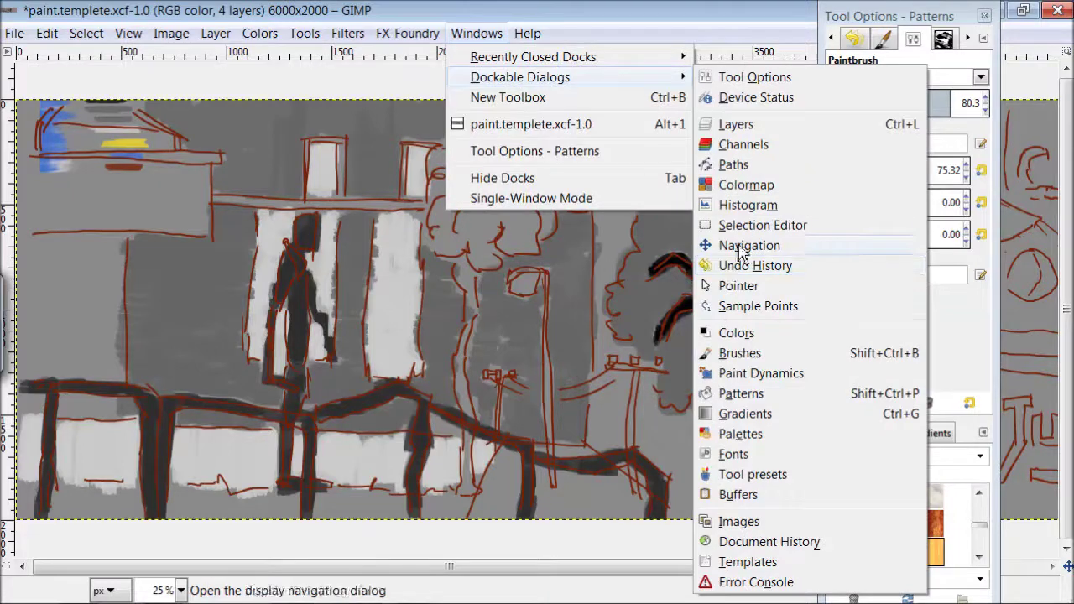
left_click(739, 353)
scroll(931, 276, "down", 5)
left_click(930, 297)
left_click(897, 240)
left_click(843, 298)
left_click(843, 326)
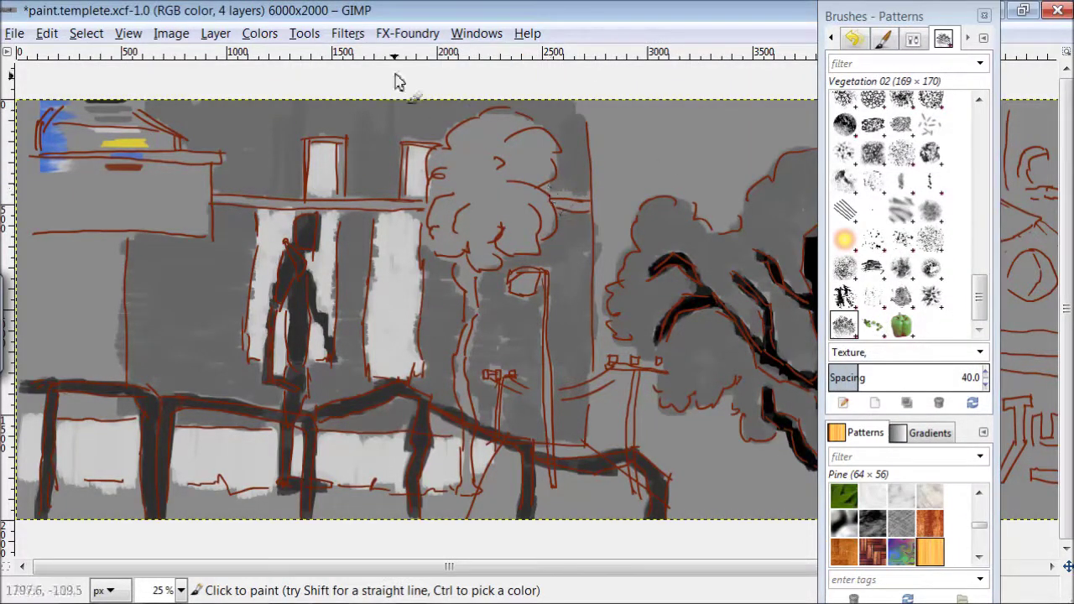
- Show the FG/BG Color panel and set the paint colour to a0a0a0
left_click(476, 33)
left_click(502, 150)
left_click(475, 33)
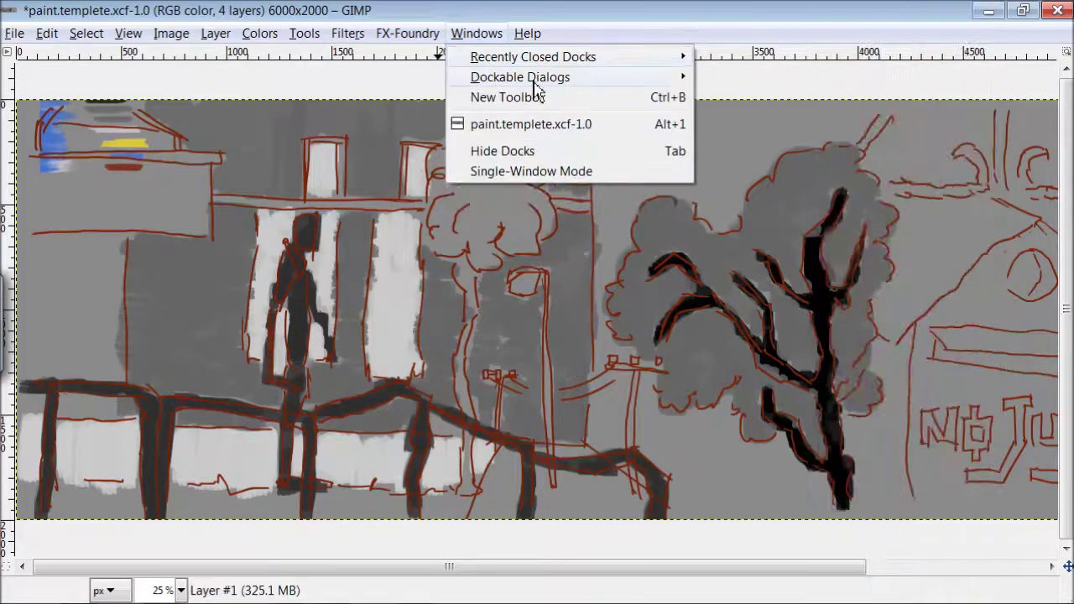
left_click(735, 333)
left_click_drag(713, 186, 931, 308)
left_click_drag(913, 499, 967, 529)
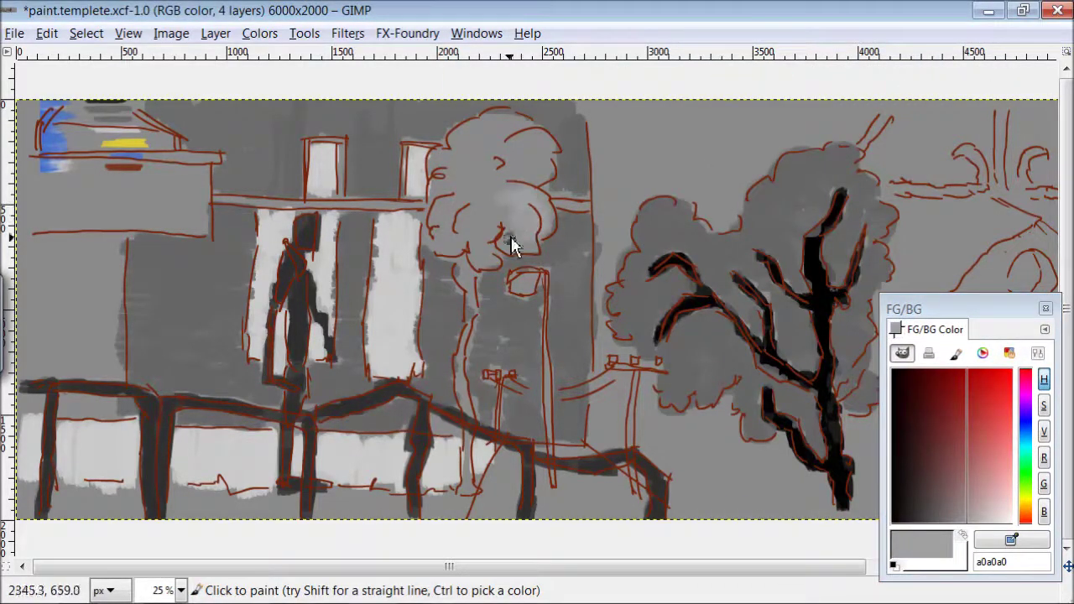
- Paint light grey foliage texture on the left and middle tree crowns
left_click_drag(528, 222, 525, 239)
mouse_move(671, 210)
left_mouse_down()
mouse_move(647, 232)
mouse_move(655, 274)
mouse_move(622, 309)
left_mouse_up()
mouse_move(503, 213)
left_mouse_down()
mouse_move(543, 166)
mouse_move(470, 178)
mouse_move(461, 219)
mouse_move(494, 241)
mouse_move(448, 260)
left_mouse_up()
left_click(787, 295, "ctrl")
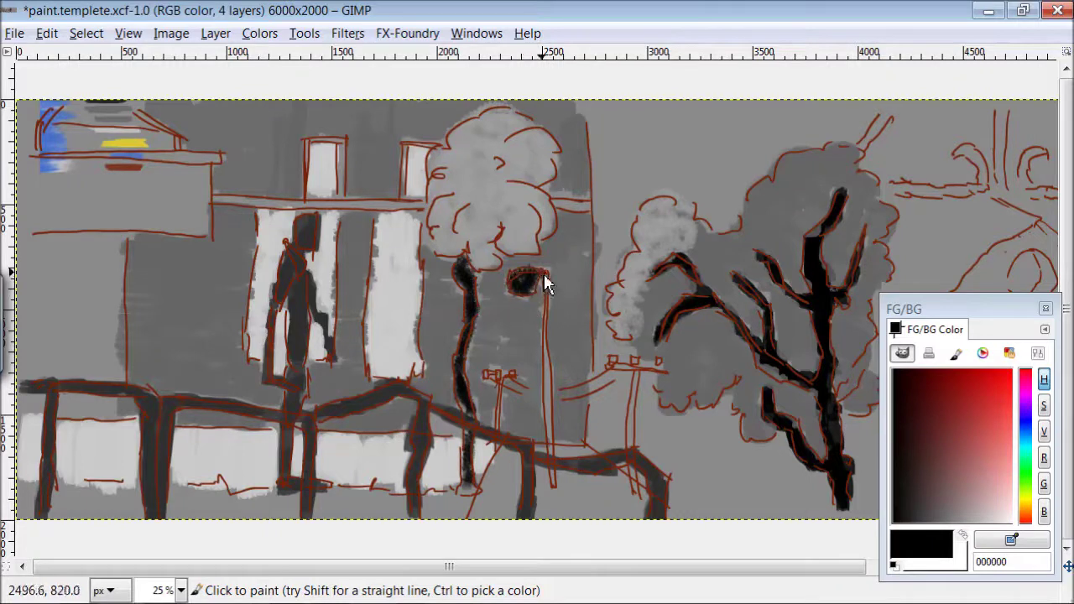
- Dapple the right tree's crown with lighter grey, then pick near-black 312f2f
left_click(664, 293, "ctrl")
mouse_move(665, 293)
left_mouse_down()
mouse_move(693, 290)
mouse_move(649, 330)
mouse_move(713, 401)
mouse_move(735, 380)
mouse_move(765, 445)
left_mouse_up()
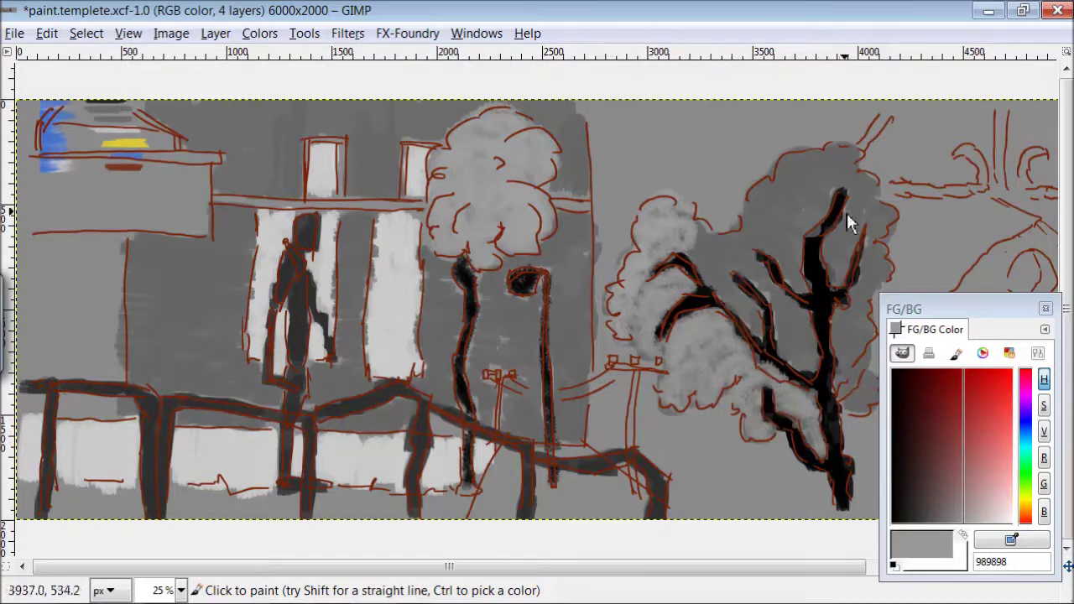
mouse_move(795, 327)
left_mouse_down()
mouse_move(749, 323)
mouse_move(695, 252)
mouse_move(730, 283)
mouse_move(779, 257)
left_mouse_up()
mouse_move(812, 216)
left_mouse_down()
mouse_move(779, 235)
mouse_move(788, 190)
left_mouse_up()
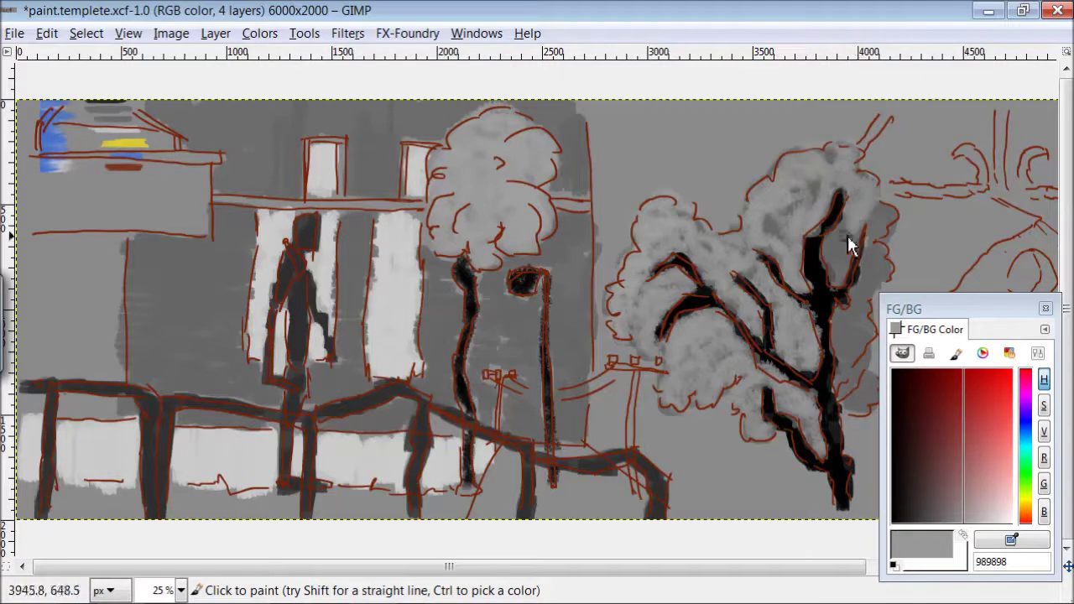
left_click(832, 254, "ctrl")
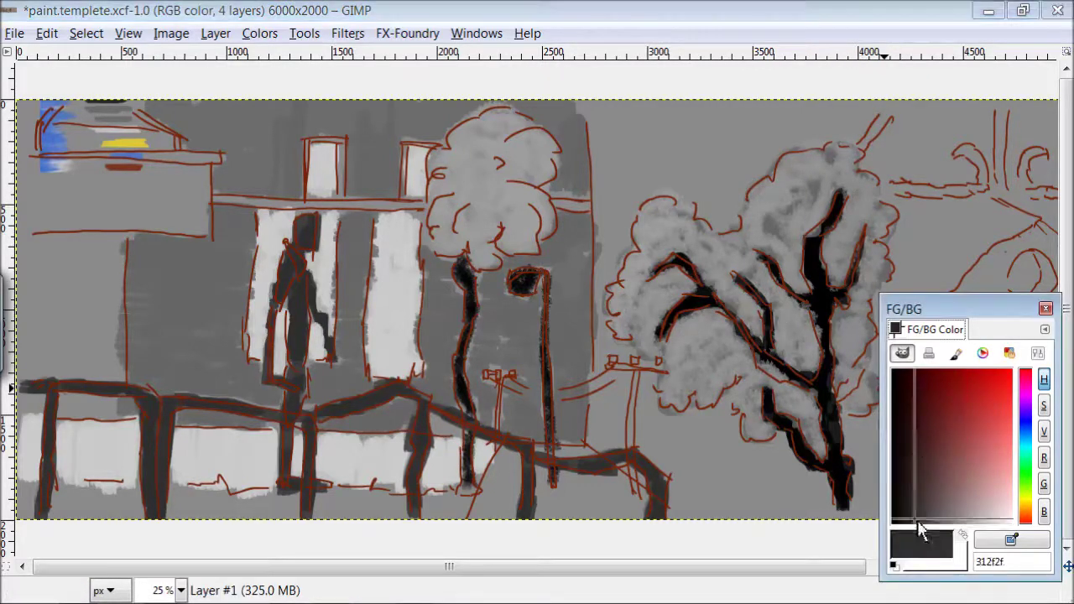
- Dock the Brushes panel and choose an enlarged GIMP Brush (64 × 64)
left_click(476, 33)
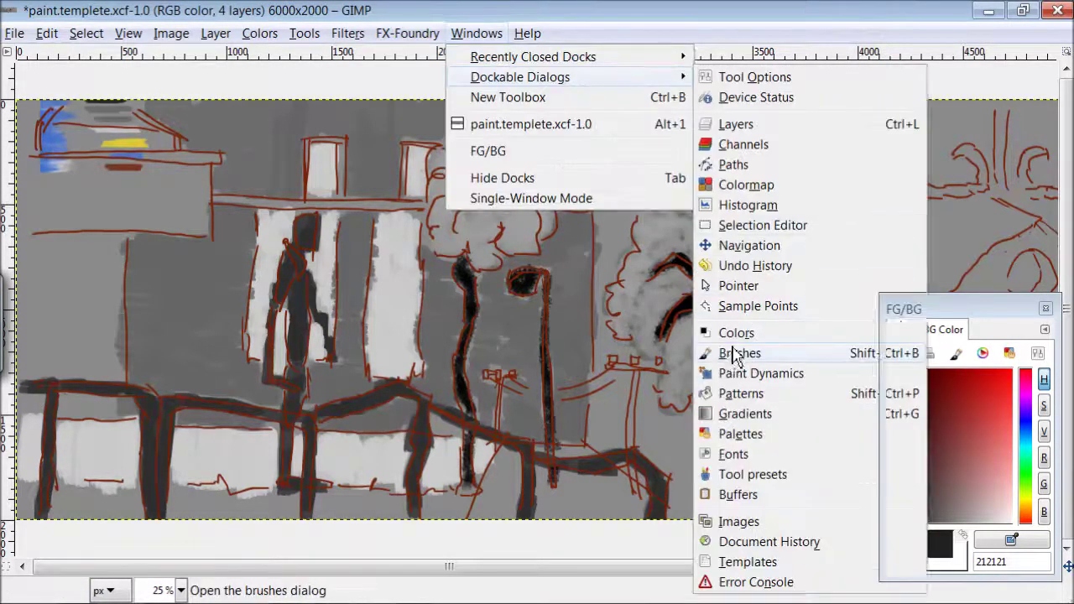
left_click(713, 352)
left_click_drag(929, 48, 963, 8)
left_click_drag(1040, 191, 1041, 122)
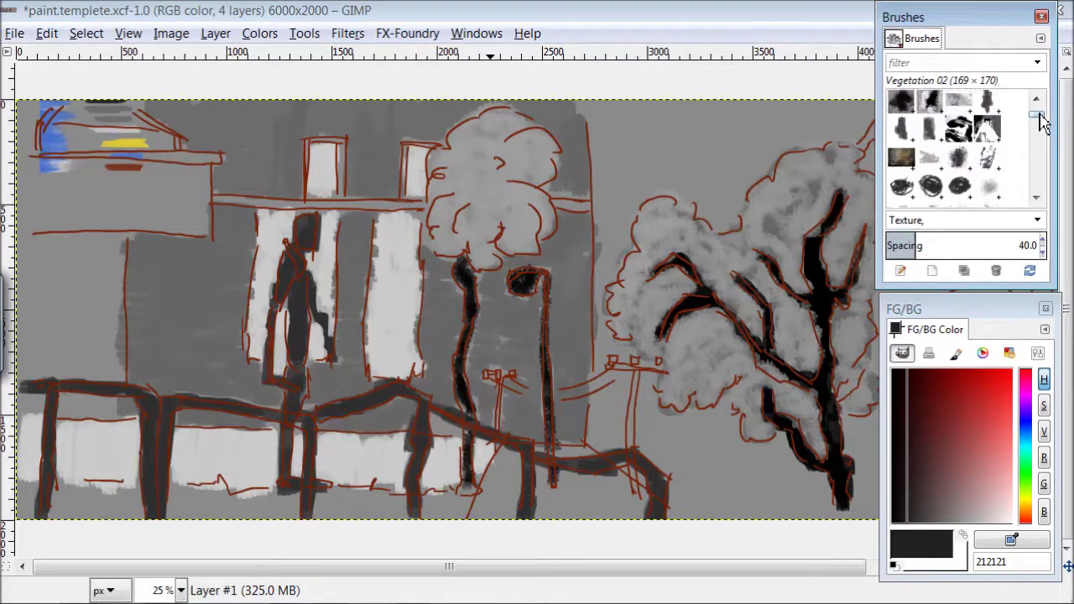
left_click(964, 139)
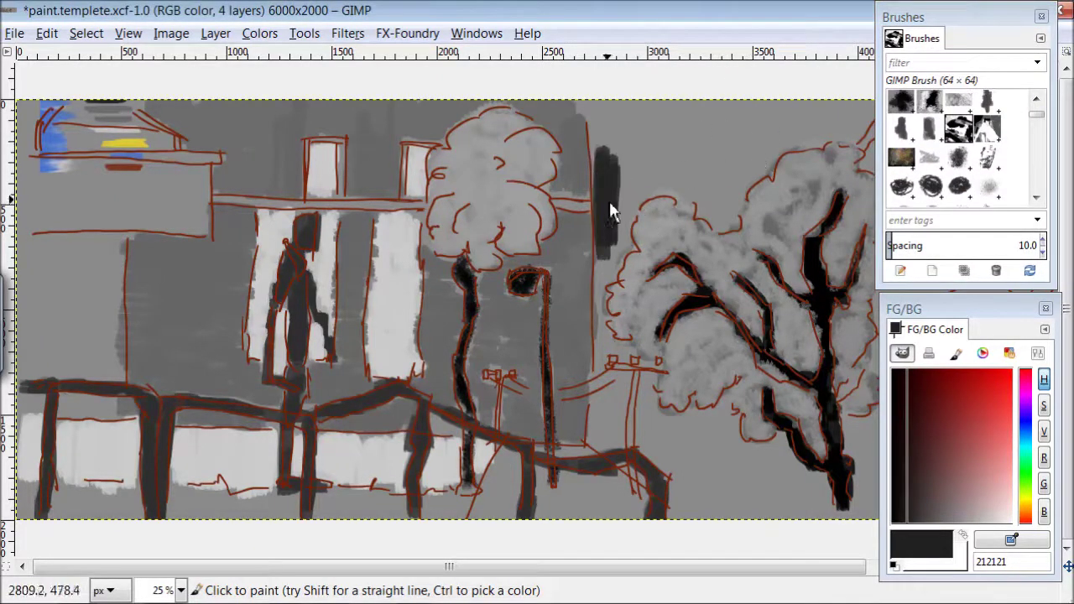
key("bracketright")
- Paint near-black around the big right tree and over the far-left building's upper wall
mouse_move(714, 141)
left_mouse_down()
mouse_move(738, 220)
mouse_move(705, 134)
mouse_move(595, 108)
mouse_move(606, 307)
left_mouse_up()
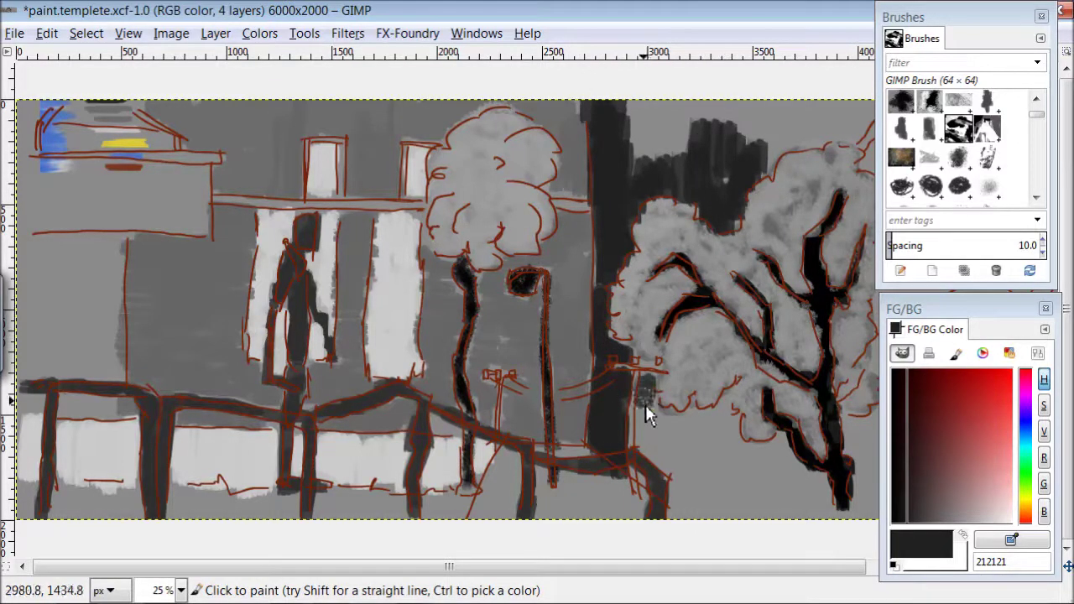
mouse_move(701, 426)
left_mouse_down()
mouse_move(736, 437)
mouse_move(660, 466)
mouse_move(728, 518)
mouse_move(770, 482)
mouse_move(814, 532)
mouse_move(755, 503)
left_mouse_up()
mouse_move(855, 132)
left_mouse_down()
mouse_move(783, 156)
mouse_move(723, 128)
mouse_move(644, 128)
left_mouse_up()
mouse_move(200, 205)
left_mouse_down()
mouse_move(102, 220)
mouse_move(171, 197)
mouse_move(88, 193)
mouse_move(25, 222)
left_mouse_up()
- Paint a slightly lighter dark grey over the lower far-left wall and bottom-left ground
left_click(204, 271, "ctrl")
mouse_move(203, 271)
left_mouse_down()
mouse_move(109, 280)
mouse_move(53, 335)
mouse_move(108, 350)
left_mouse_up()
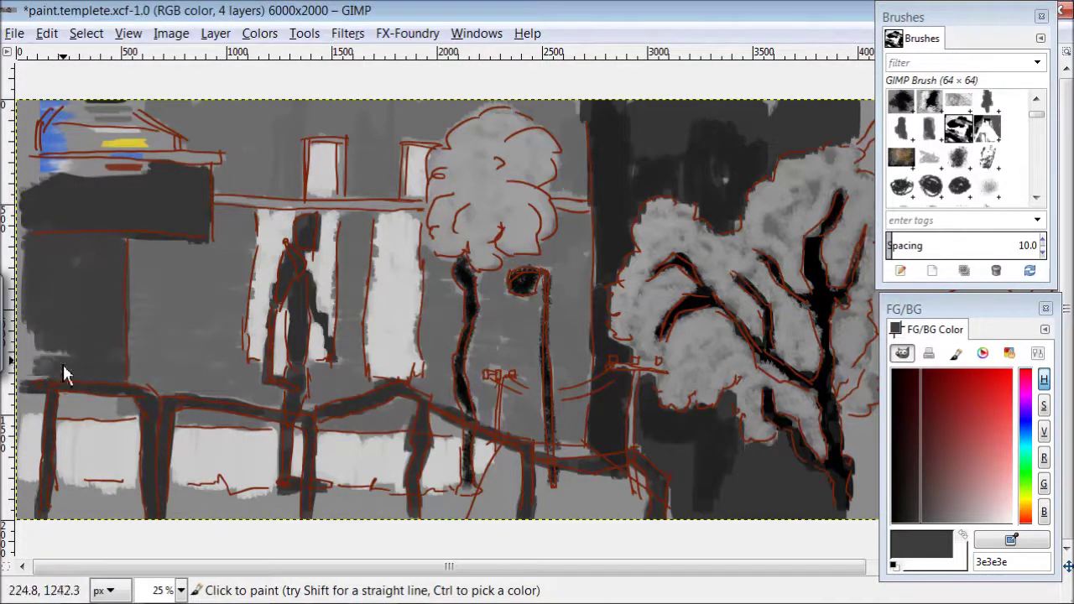
left_click_drag(121, 419, 25, 403)
mouse_move(117, 491)
left_mouse_down()
mouse_move(103, 506)
mouse_move(120, 524)
mouse_move(56, 523)
mouse_move(192, 506)
mouse_move(266, 527)
mouse_move(439, 503)
mouse_move(364, 503)
mouse_move(506, 492)
mouse_move(457, 493)
mouse_move(515, 486)
mouse_move(546, 462)
mouse_move(618, 523)
mouse_move(556, 497)
left_mouse_up()
left_click_drag(475, 567, 651, 567)
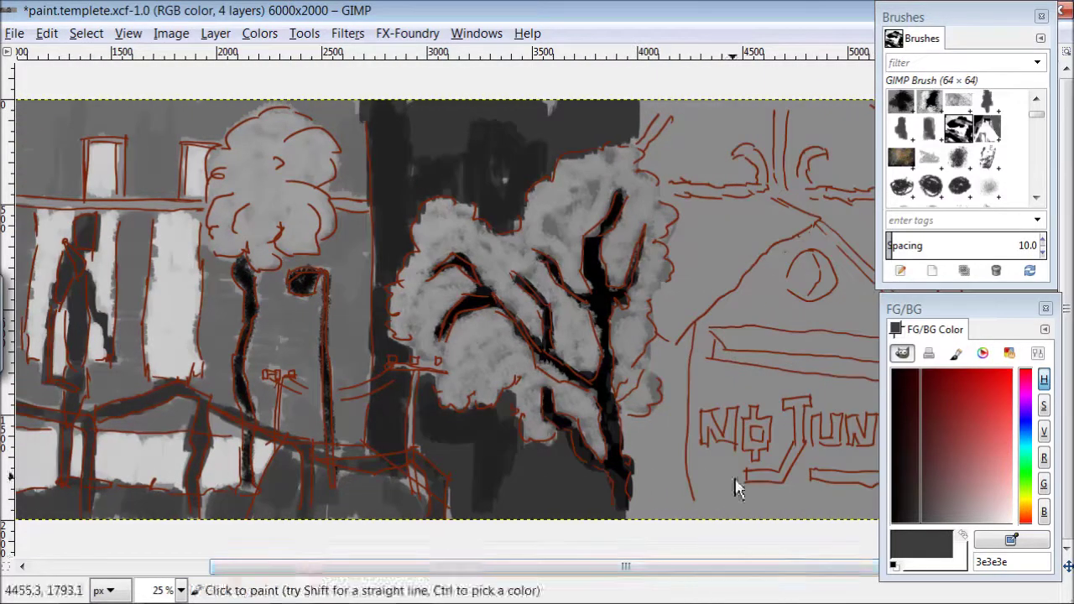
- Paint the house's front wall light grey (cecece) and regroup the colour and brush panels
left_click(854, 417, "ctrl")
mouse_move(700, 365)
left_mouse_down()
mouse_move(719, 407)
mouse_move(695, 492)
mouse_move(724, 508)
mouse_move(732, 404)
mouse_move(781, 439)
mouse_move(757, 503)
mouse_move(788, 512)
left_mouse_up()
left_click_drag(946, 29, 549, 45)
mouse_move(937, 311)
left_mouse_down()
mouse_move(654, 300)
mouse_move(570, 311)
left_mouse_up()
mouse_move(894, 501)
left_mouse_down()
mouse_move(812, 496)
mouse_move(843, 470)
left_mouse_up()
- Fill light grey around the NO JUNK letters and over the upper wall and roof
left_click_drag(904, 407, 801, 391)
mouse_move(891, 333)
left_mouse_down()
mouse_move(763, 311)
mouse_move(839, 263)
mouse_move(881, 327)
left_mouse_up()
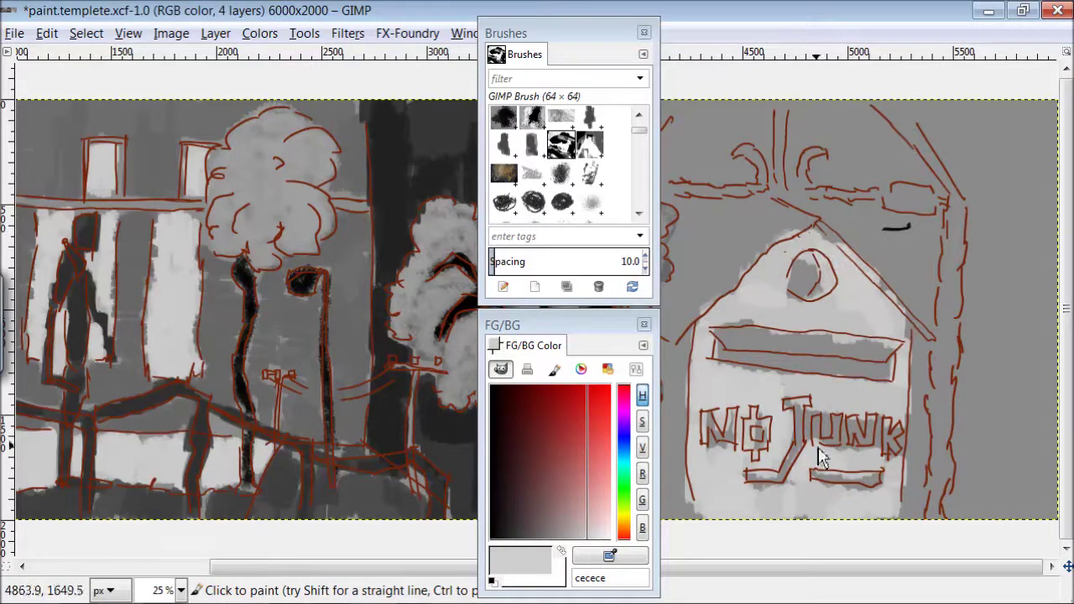
left_click_drag(820, 455, 889, 457)
mouse_move(881, 294)
left_mouse_down()
mouse_move(727, 213)
mouse_move(676, 315)
left_mouse_up()
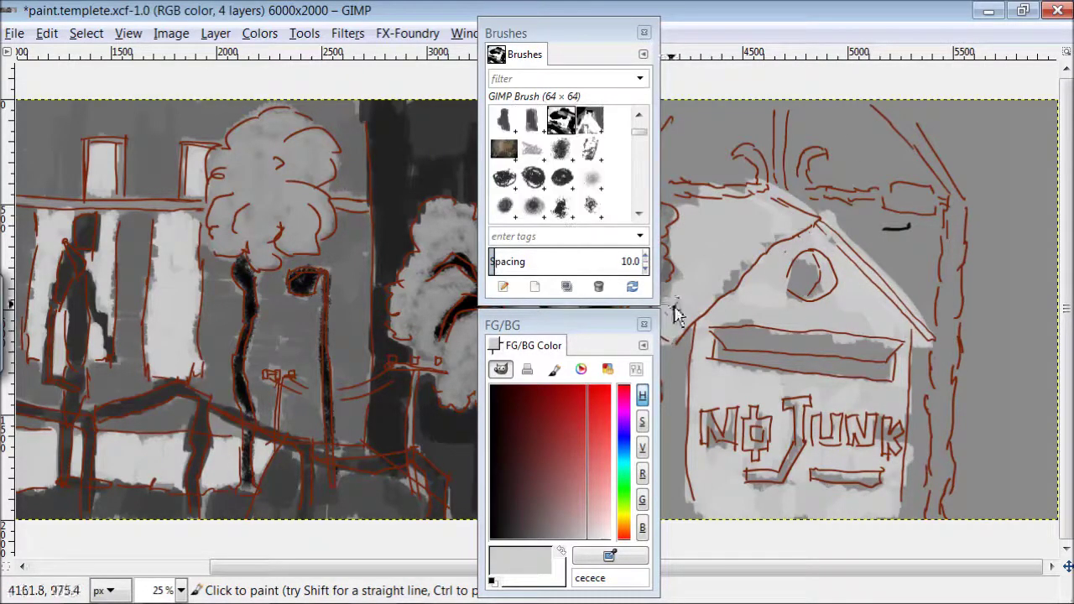
left_click_drag(570, 34, 430, 58)
left_click_drag(545, 325, 461, 328)
- Paint dark grey 525252 on the attic window, mail slot, N, O, roof edge, and reshape T into J
left_click(445, 541)
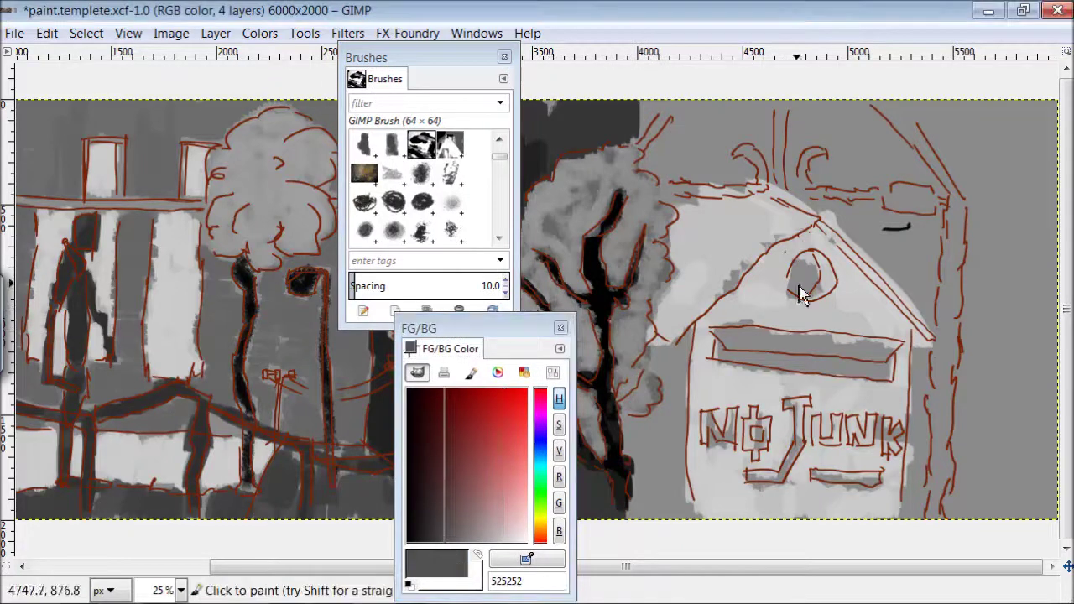
left_click_drag(799, 293, 804, 282)
left_click_drag(849, 357, 710, 352)
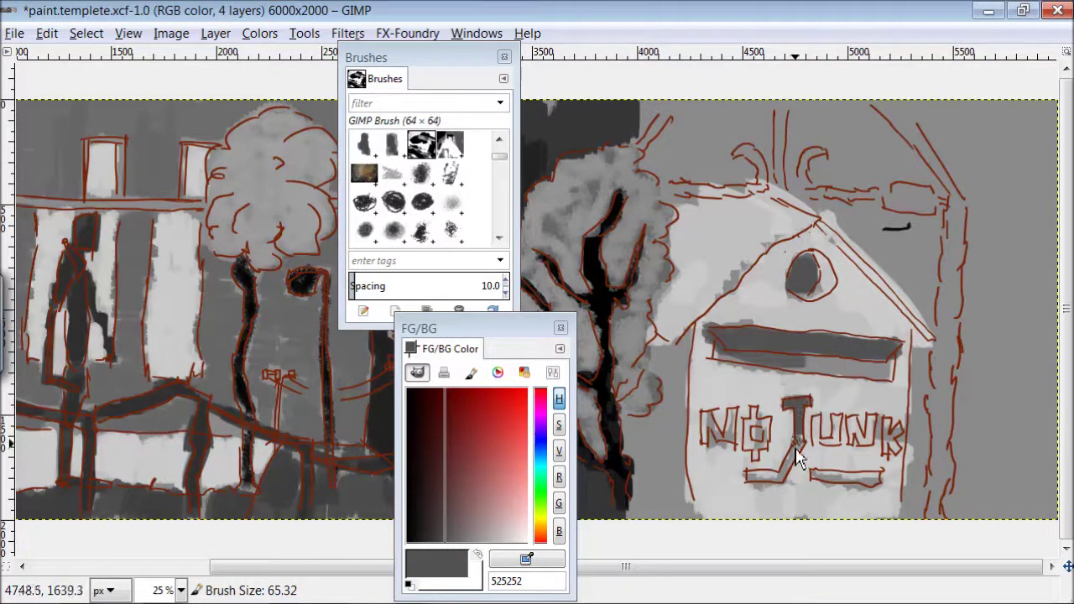
left_click_drag(798, 459, 745, 475)
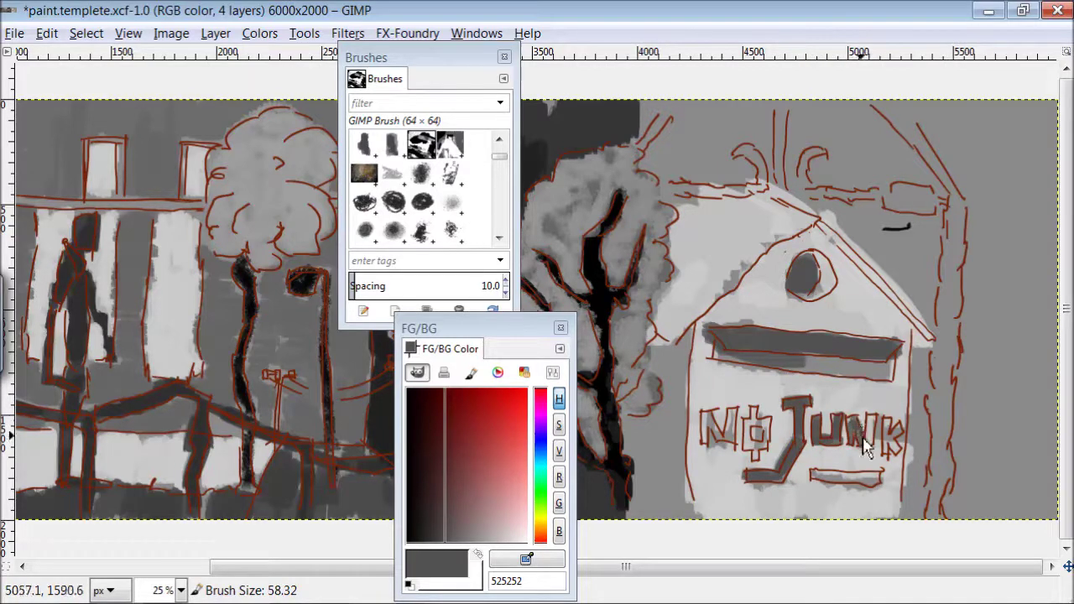
left_click_drag(749, 445, 757, 464)
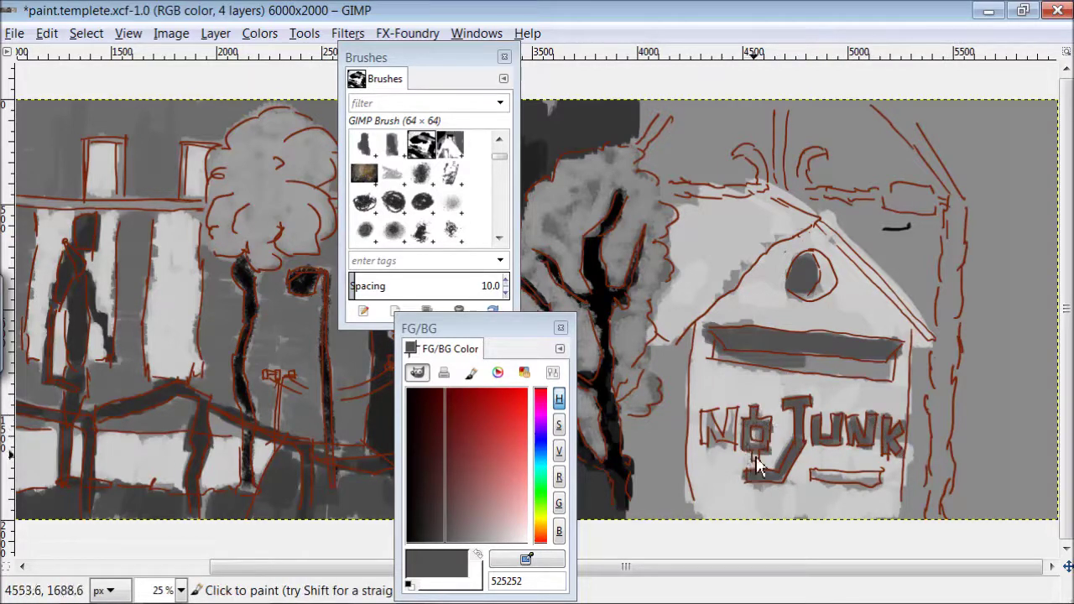
left_click_drag(714, 431, 726, 411)
left_click_drag(819, 232, 931, 340)
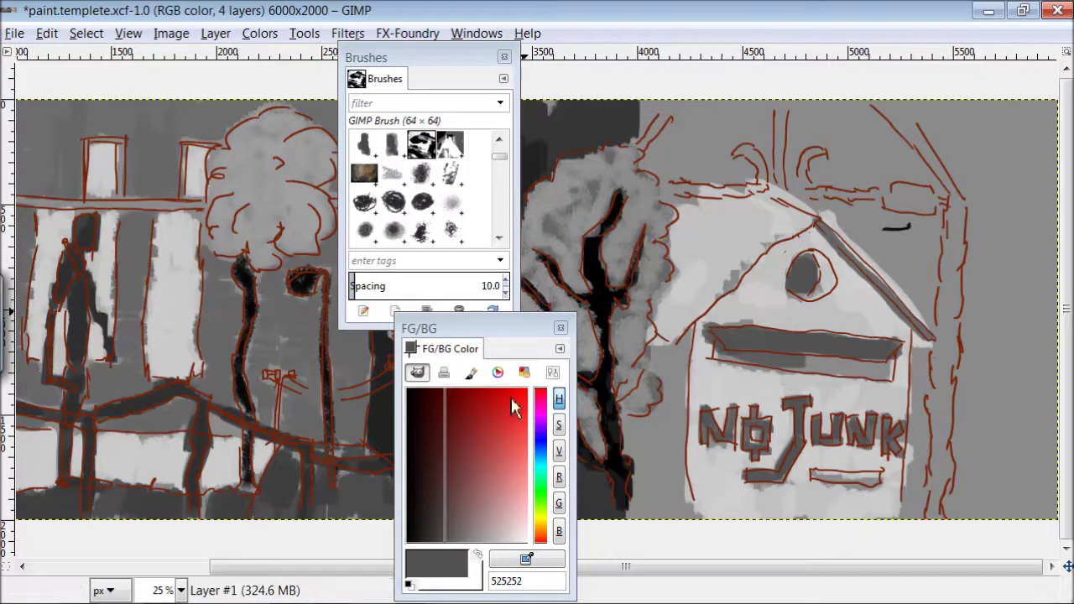
- Lighten the house's left wall, roof and area around the eye with picked light grey
left_click(718, 283, "ctrl")
mouse_move(662, 331)
left_mouse_down()
mouse_move(690, 249)
mouse_move(779, 227)
mouse_move(738, 283)
mouse_move(703, 506)
left_mouse_up()
mouse_move(801, 277)
left_mouse_down()
mouse_move(892, 343)
mouse_move(867, 327)
mouse_move(767, 336)
mouse_move(765, 270)
mouse_move(858, 384)
mouse_move(696, 415)
left_mouse_up()
mouse_move(878, 489)
left_mouse_down()
mouse_move(867, 461)
mouse_move(790, 531)
left_mouse_up()
- Darken the right post and tree edge, then select the Chalk 03 brush
left_click(440, 541)
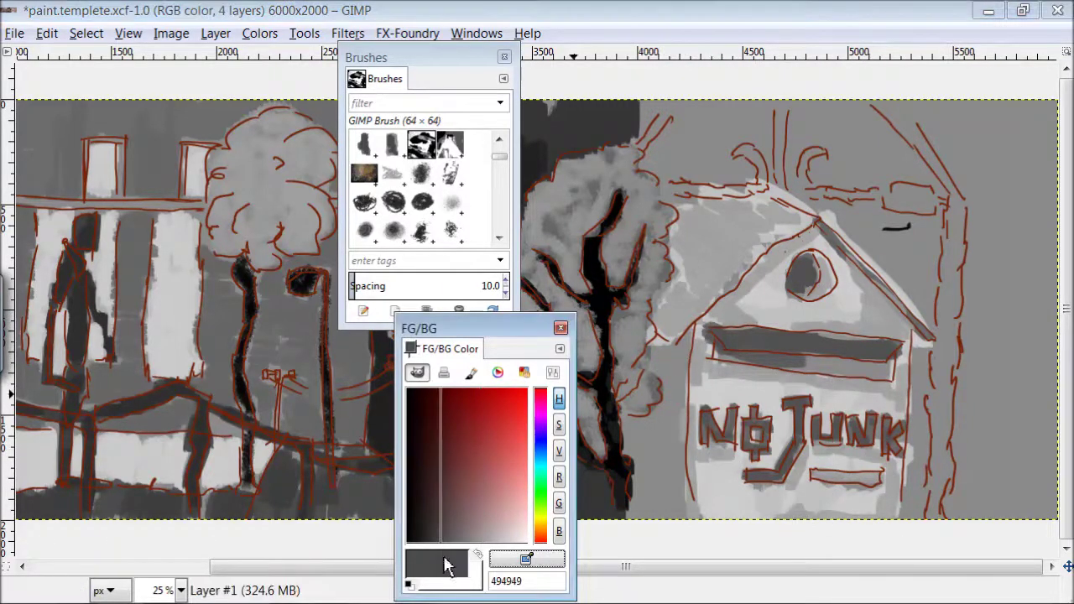
mouse_move(942, 303)
left_mouse_down()
mouse_move(960, 210)
mouse_move(952, 220)
mouse_move(935, 164)
left_mouse_up()
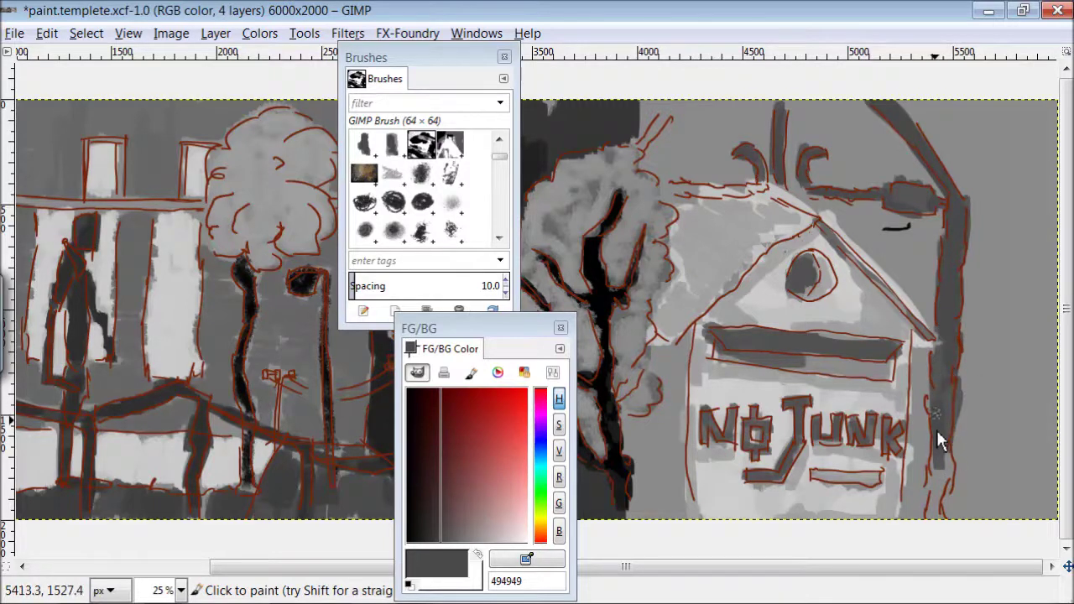
left_click_drag(940, 440, 942, 508)
mouse_move(499, 157)
left_mouse_down()
mouse_move(501, 178)
mouse_move(499, 143)
left_mouse_up()
left_click(364, 162)
left_click(433, 537)
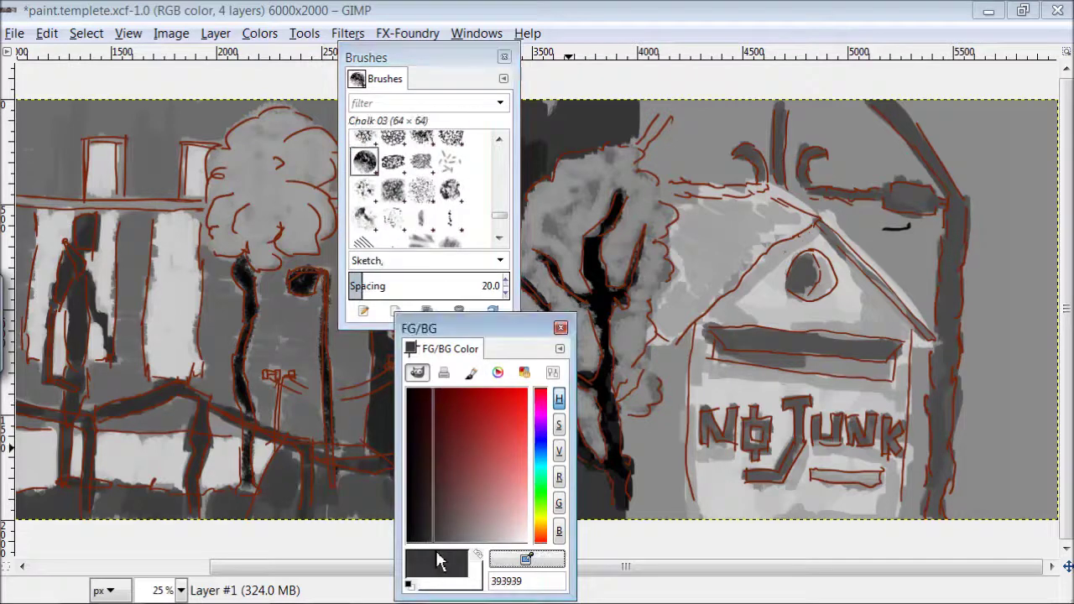
- Enlarge the Chalk 03 brush and paint dark grey near the roof top and right post
key("bracketright")
key("bracketright")
key("bracketright")
mouse_move(865, 168)
left_mouse_down()
mouse_move(829, 189)
mouse_move(898, 167)
mouse_move(814, 144)
mouse_move(804, 120)
mouse_move(723, 139)
mouse_move(680, 177)
mouse_move(695, 159)
mouse_move(703, 176)
left_mouse_up()
mouse_move(923, 252)
left_mouse_down()
mouse_move(935, 293)
mouse_move(839, 221)
mouse_move(887, 220)
mouse_move(934, 256)
left_mouse_up()
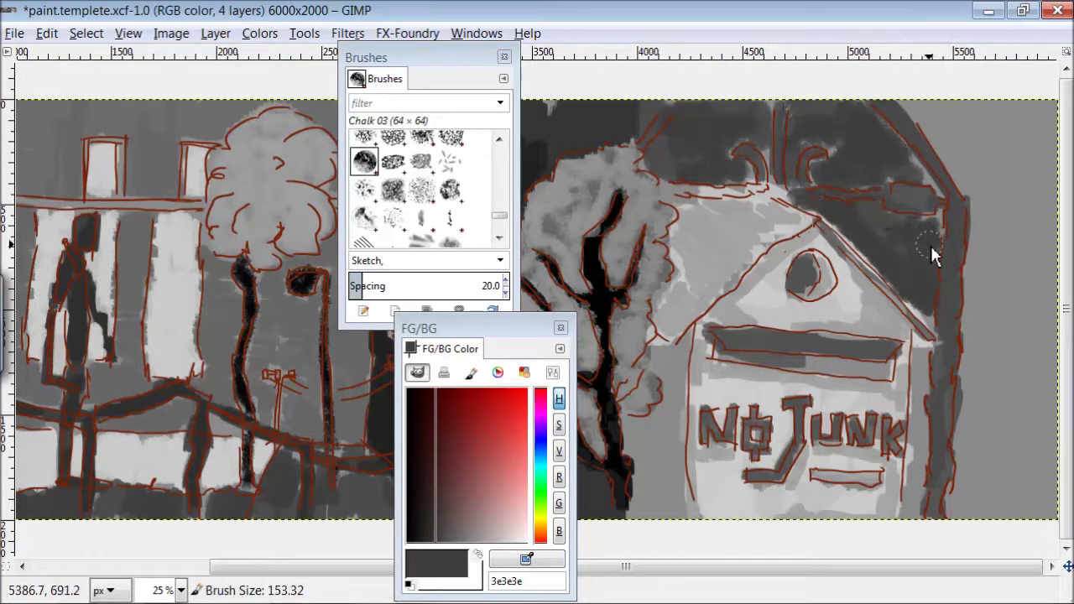
- Add light grey streaks on the right post, right roof edge and roof-top area
left_click(968, 281, "ctrl")
left_click_drag(948, 319, 956, 274)
left_click_drag(952, 206, 911, 201)
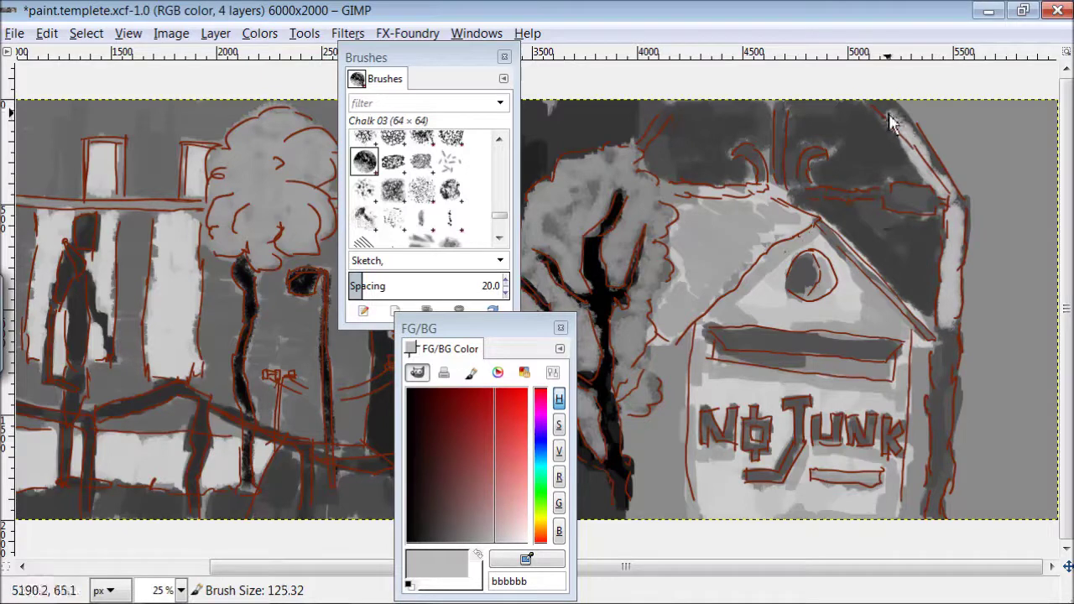
left_click_drag(750, 175, 651, 130)
left_click_drag(952, 327, 931, 507)
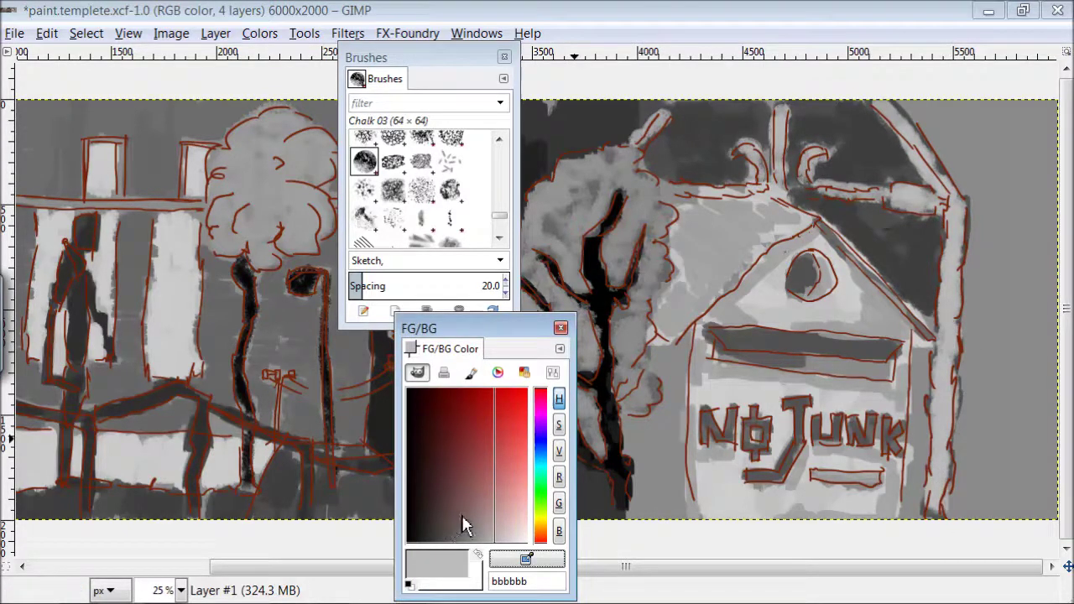
- Darken the mailbox edges, ground by the trunk and upper-right sky, then hide the docks
left_click_drag(463, 525, 437, 552)
left_click_drag(920, 390, 904, 513)
mouse_move(693, 461)
left_mouse_down()
mouse_move(659, 360)
mouse_move(671, 426)
left_mouse_up()
left_click_drag(649, 479, 671, 514)
mouse_move(939, 193)
left_mouse_down()
mouse_move(930, 139)
mouse_move(983, 293)
mouse_move(1009, 144)
mouse_move(1031, 187)
mouse_move(973, 452)
mouse_move(1002, 449)
mouse_move(990, 503)
left_mouse_up()
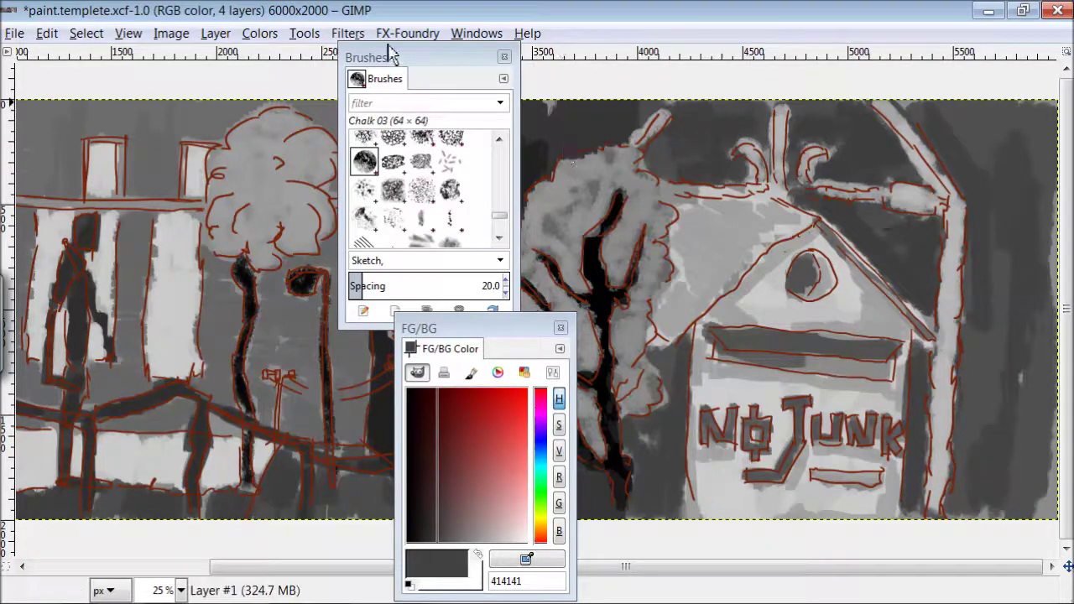
key("Tab")
left_click_drag(537, 566, 390, 567)
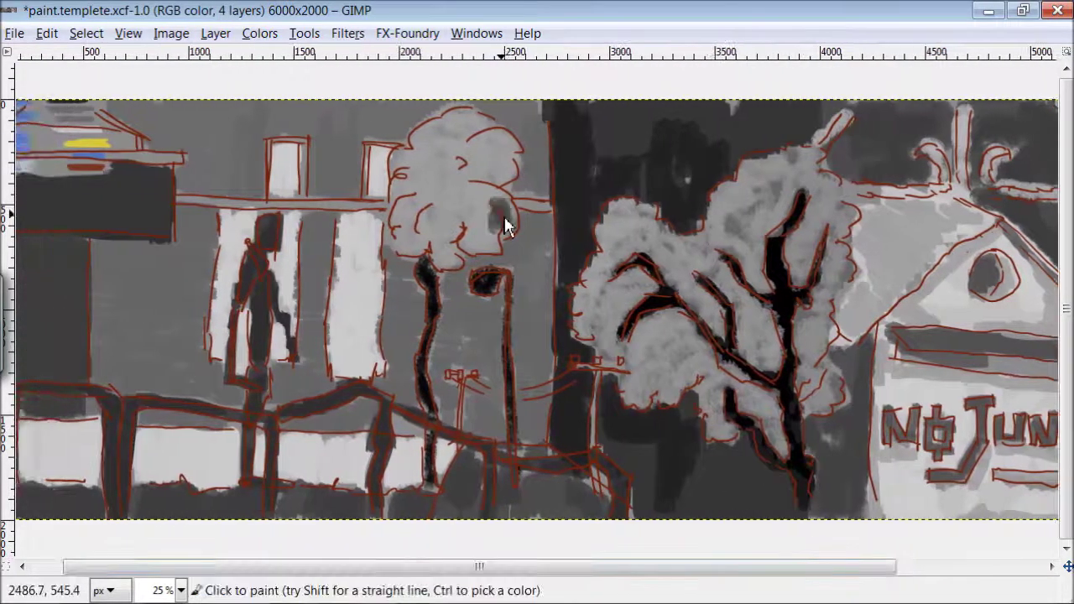
- Repaint the left and right tree foliage in darker grey
mouse_move(443, 260)
left_mouse_down()
mouse_move(411, 227)
mouse_move(468, 147)
mouse_move(501, 184)
mouse_move(436, 205)
left_mouse_up()
left_click_drag(627, 271, 617, 214)
left_click_drag(616, 214, 625, 275)
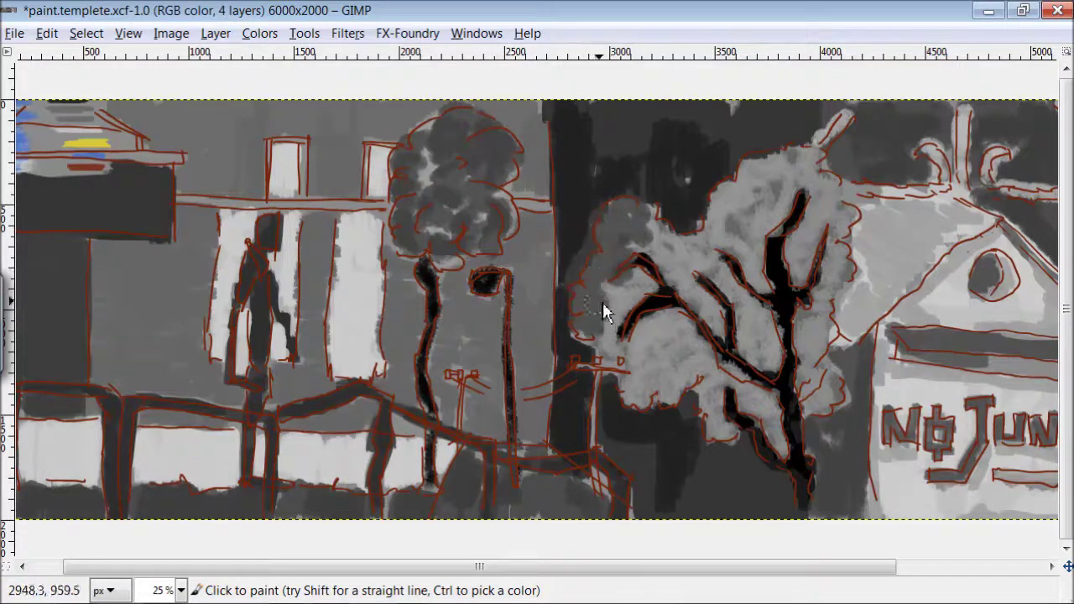
mouse_move(678, 363)
left_mouse_down()
mouse_move(712, 375)
mouse_move(719, 427)
mouse_move(816, 406)
mouse_move(821, 322)
left_mouse_up()
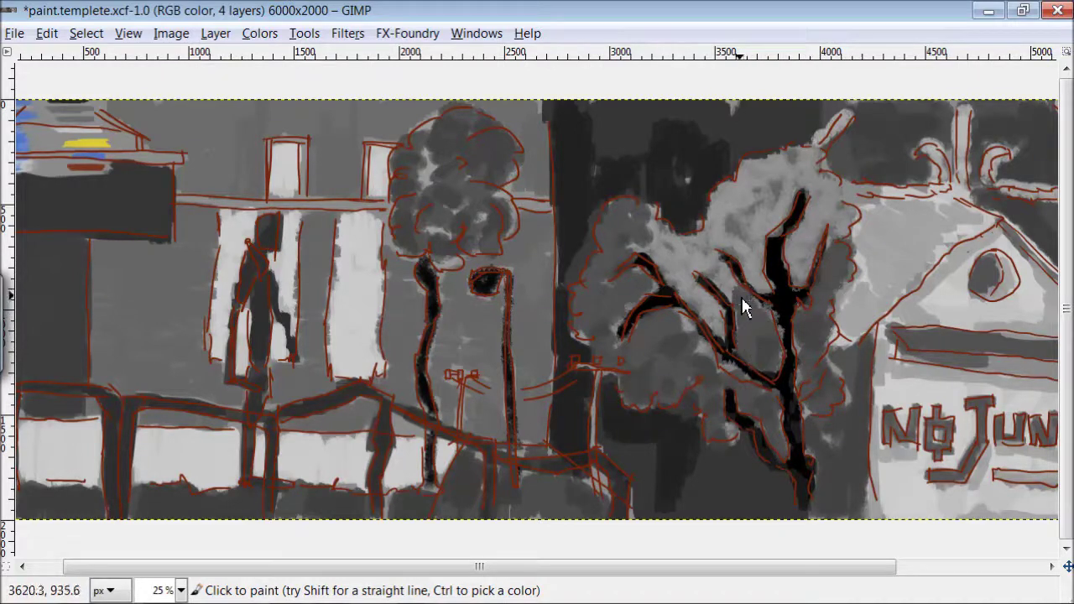
mouse_move(707, 269)
left_mouse_down()
mouse_move(674, 281)
mouse_move(738, 226)
left_mouse_up()
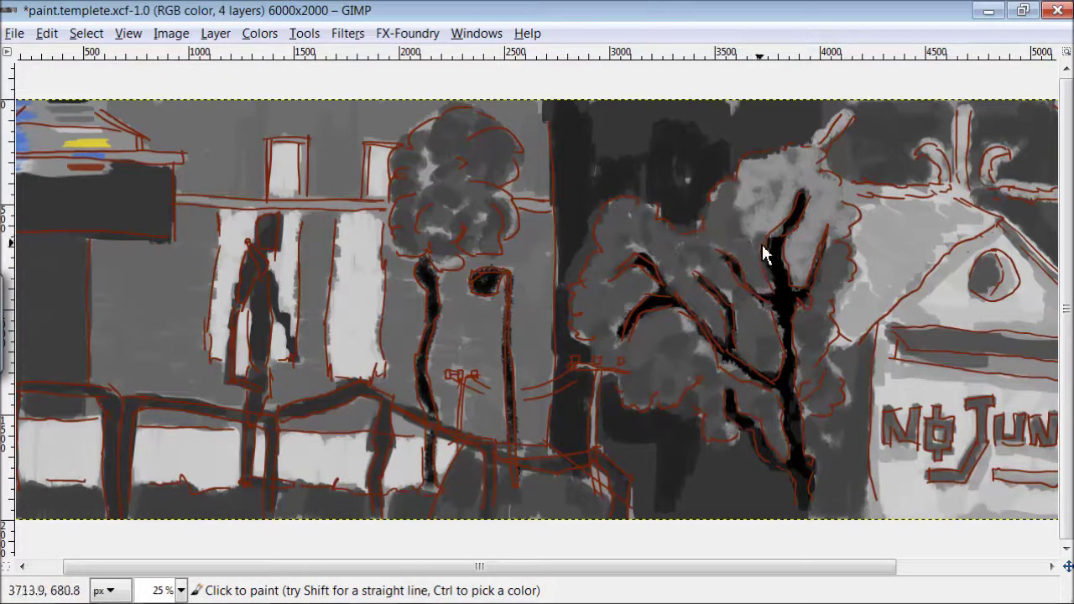
left_click_drag(777, 188, 787, 178)
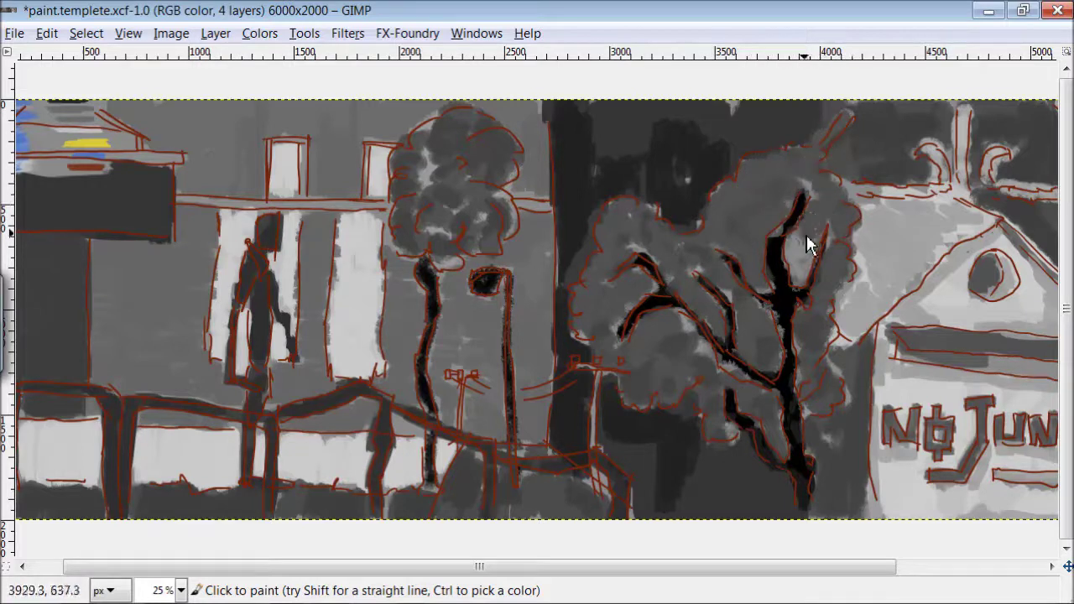
left_click_drag(805, 243, 802, 283)
- Dab light grey highlight clumps on both trees, densest on the big right tree
left_click(930, 311, "ctrl")
mouse_move(752, 215)
left_mouse_down()
mouse_move(743, 187)
mouse_move(650, 233)
mouse_move(612, 360)
mouse_move(691, 382)
left_mouse_up()
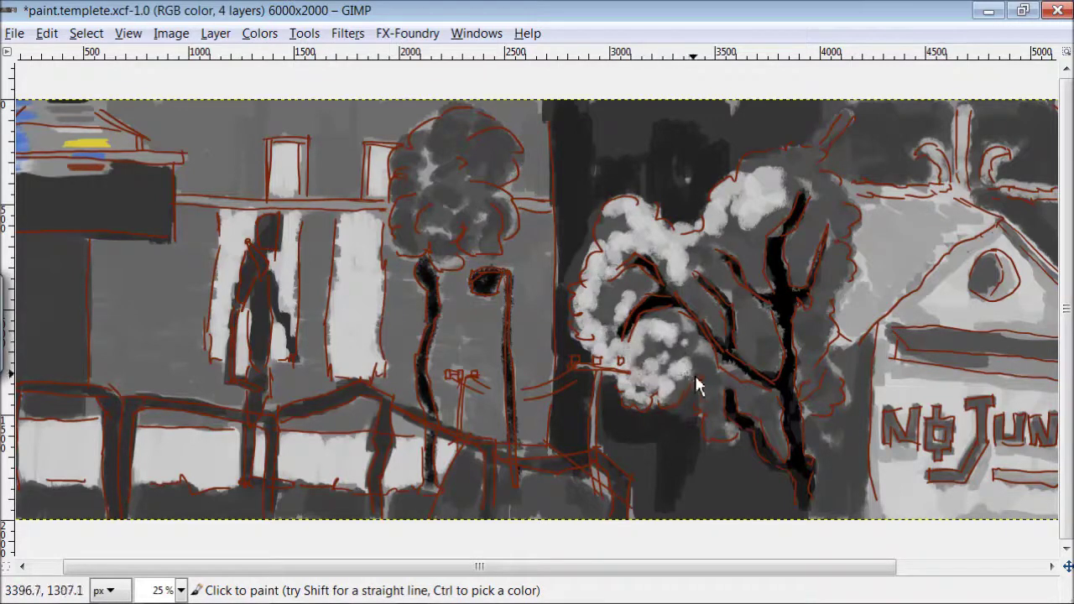
mouse_move(500, 222)
left_mouse_down()
mouse_move(425, 155)
mouse_move(475, 218)
left_mouse_up()
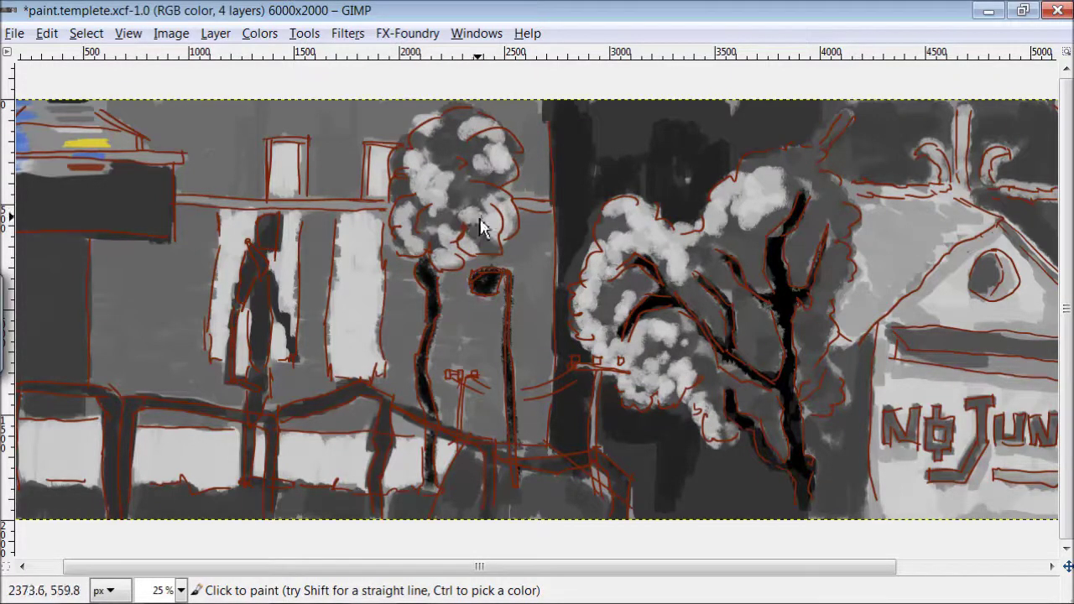
mouse_move(780, 444)
left_mouse_down()
mouse_move(763, 368)
mouse_move(708, 258)
mouse_move(735, 228)
mouse_move(780, 219)
left_mouse_up()
mouse_move(819, 431)
left_mouse_down()
mouse_move(827, 386)
mouse_move(807, 328)
mouse_move(841, 248)
mouse_move(808, 168)
mouse_move(738, 200)
left_mouse_up()
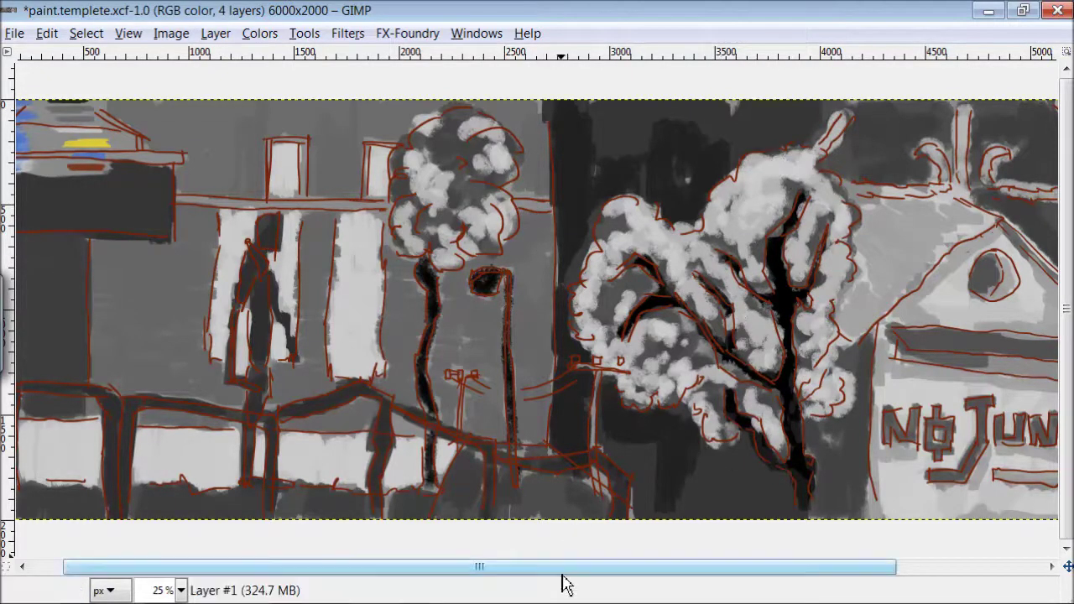
- Brighten the fence and its left post
mouse_move(338, 417)
left_mouse_down()
mouse_move(490, 451)
mouse_move(627, 501)
left_mouse_up()
mouse_move(240, 417)
left_mouse_down()
mouse_move(126, 415)
mouse_move(71, 395)
left_mouse_up()
left_click_drag(108, 454, 112, 505)
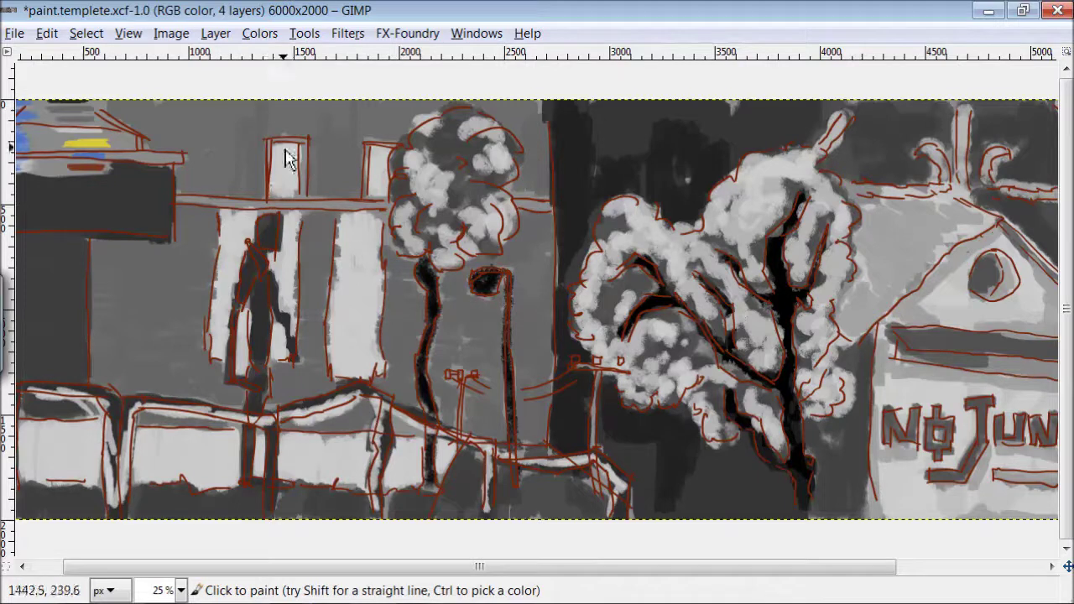
- Outline the window tops, horizontal beam, left box and fence top rail in dark
mouse_move(299, 143)
left_mouse_down()
mouse_move(271, 173)
mouse_move(269, 201)
left_mouse_up()
mouse_move(366, 187)
left_mouse_down()
mouse_move(373, 150)
mouse_move(367, 202)
left_mouse_up()
left_click_drag(546, 200, 515, 201)
mouse_move(322, 206)
left_mouse_down()
mouse_move(176, 201)
mouse_move(172, 236)
left_mouse_up()
left_click_drag(185, 156, 118, 156)
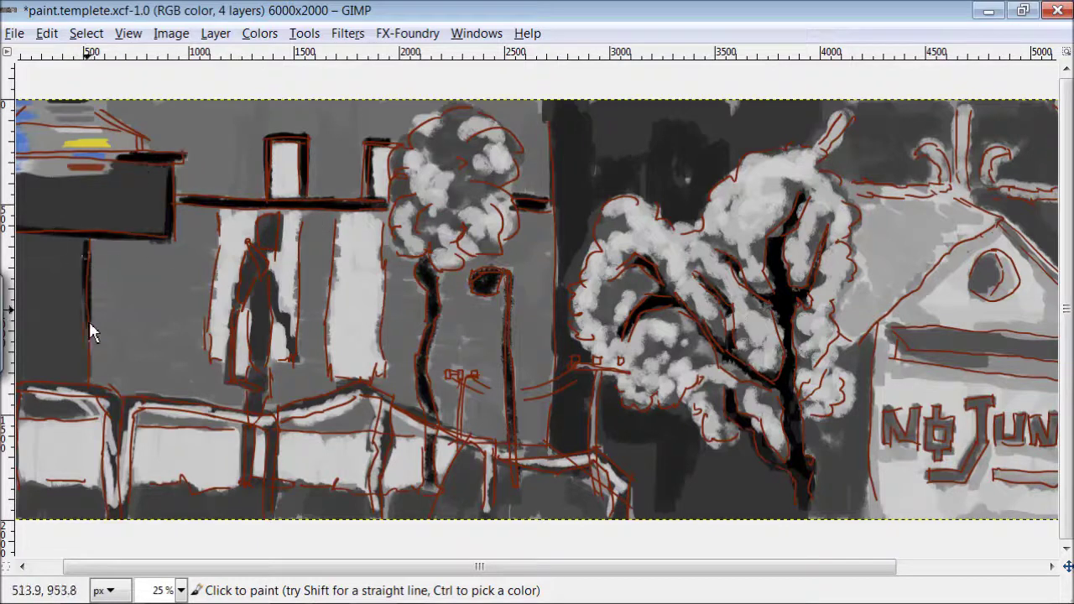
left_click_drag(73, 429, 479, 457)
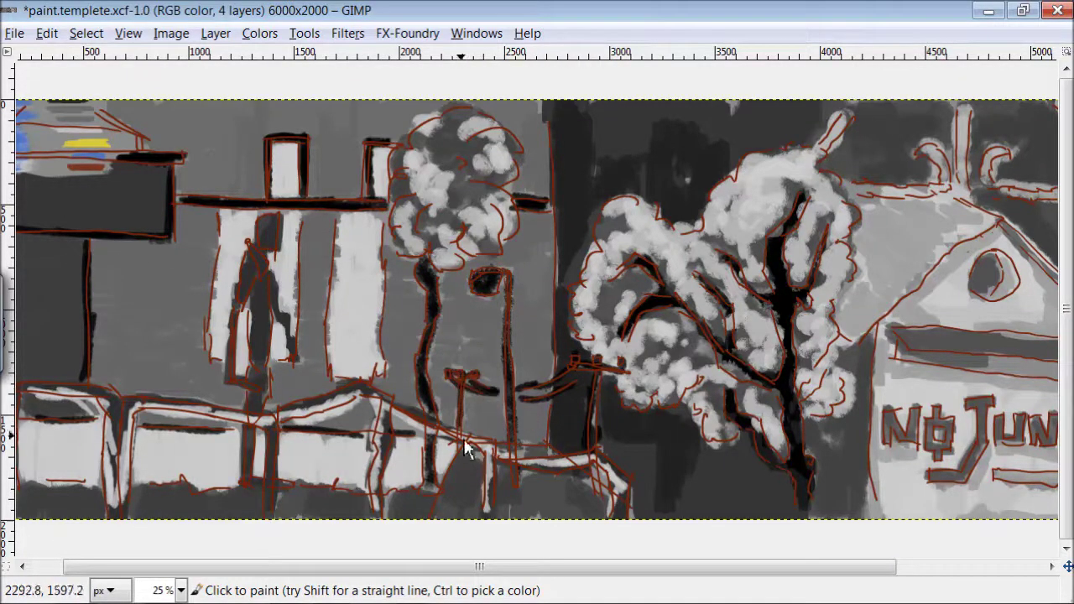
left_click_drag(515, 566, 635, 566)
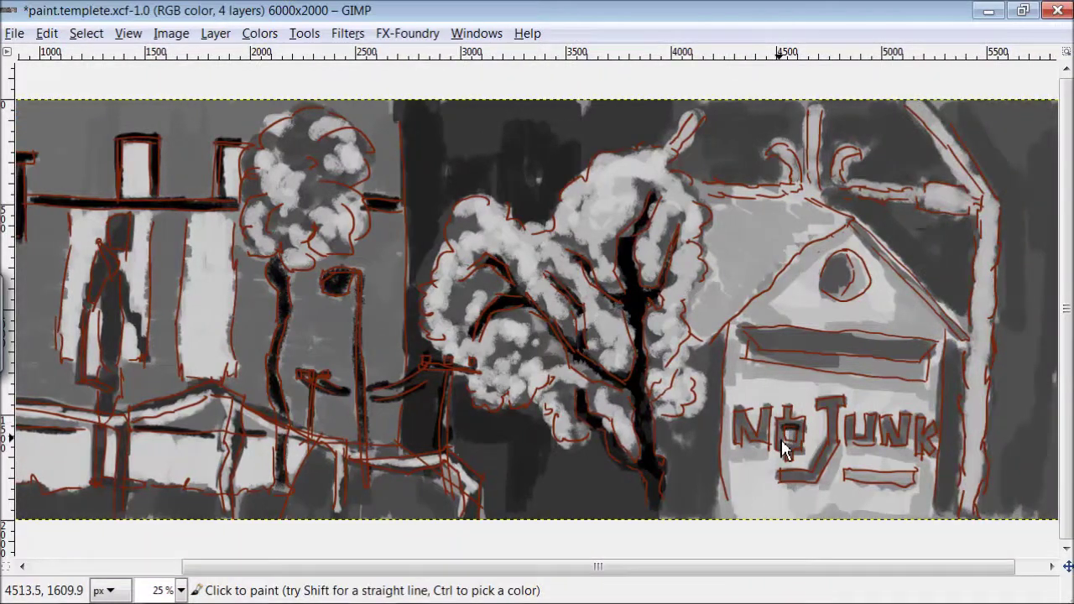
- Darken the NO JUNK letters, the bar beneath, the mailbox slot and the eye circle
left_click_drag(736, 444, 757, 446)
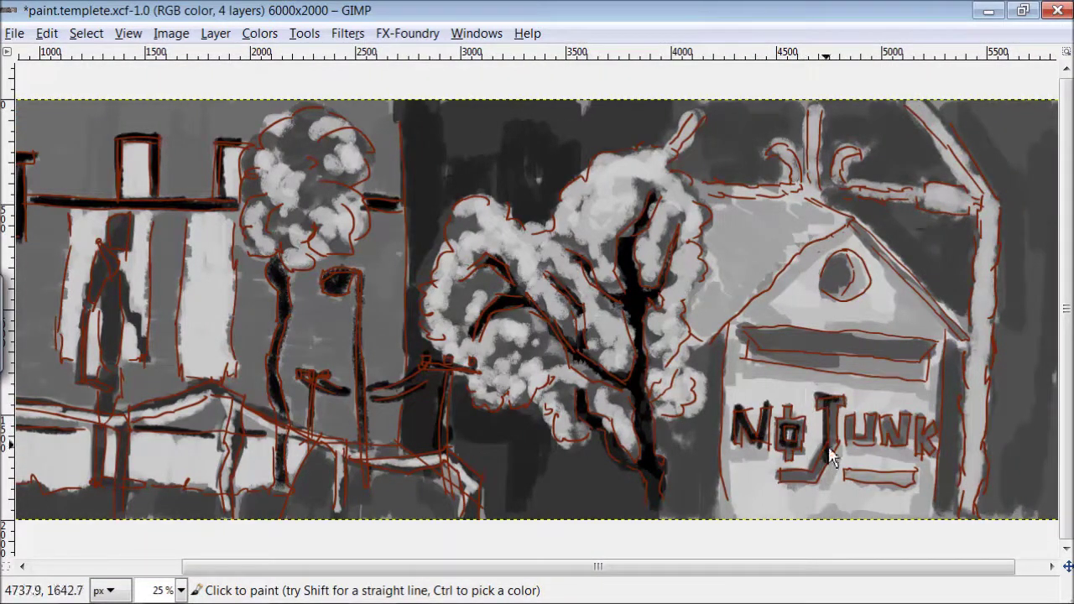
left_click_drag(829, 453, 781, 476)
left_click_drag(912, 449, 932, 453)
left_click_drag(913, 476, 864, 477)
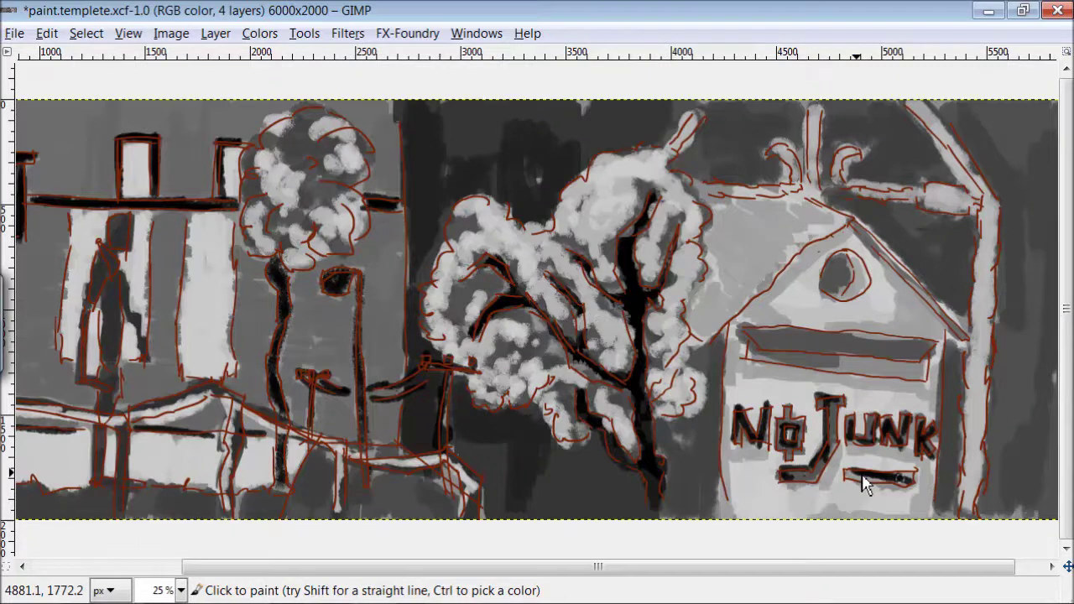
mouse_move(842, 341)
left_mouse_down()
mouse_move(913, 379)
mouse_move(836, 359)
left_mouse_up()
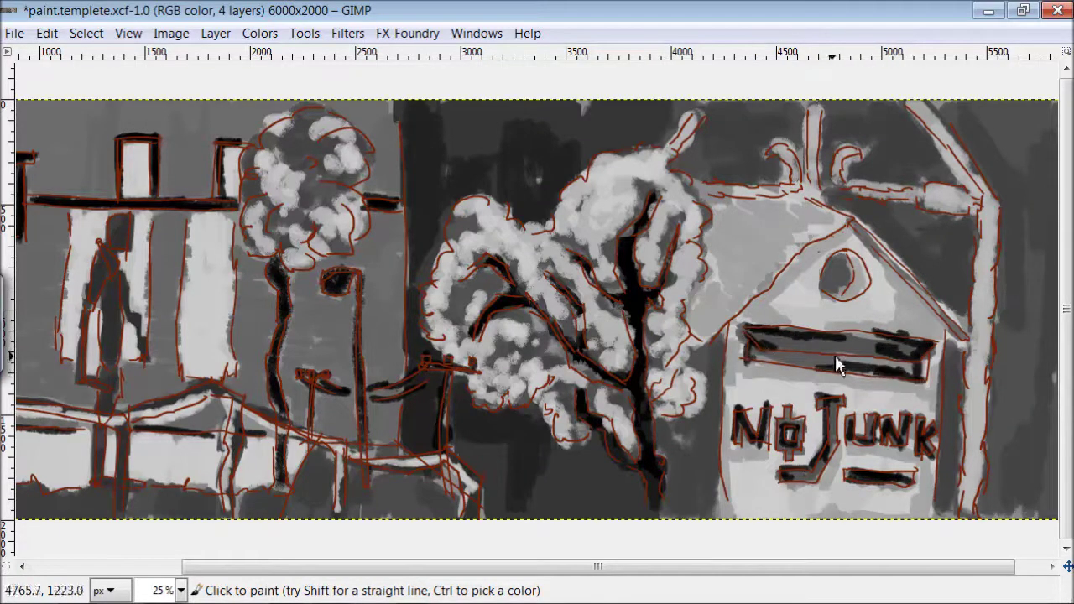
left_click_drag(845, 263, 798, 263)
- Hatch the house's roof darkly and outline the crossbar, right post and mailbox edge
left_click_drag(843, 220, 948, 331)
left_click_drag(843, 222, 695, 355)
left_click_drag(742, 290, 695, 309)
mouse_move(763, 316)
left_mouse_down()
mouse_move(767, 238)
mouse_move(830, 123)
mouse_move(798, 191)
mouse_move(946, 204)
left_mouse_up()
mouse_move(909, 105)
left_mouse_down()
mouse_move(985, 210)
mouse_move(972, 359)
left_mouse_up()
left_click_drag(938, 402, 932, 452)
mouse_move(731, 388)
left_mouse_down()
mouse_move(743, 487)
mouse_move(776, 501)
left_mouse_up()
mouse_move(431, 480)
left_mouse_down()
mouse_move(356, 466)
mouse_move(306, 494)
left_mouse_up()
mouse_move(393, 567)
left_mouse_down()
mouse_move(281, 566)
mouse_move(298, 553)
left_mouse_up()
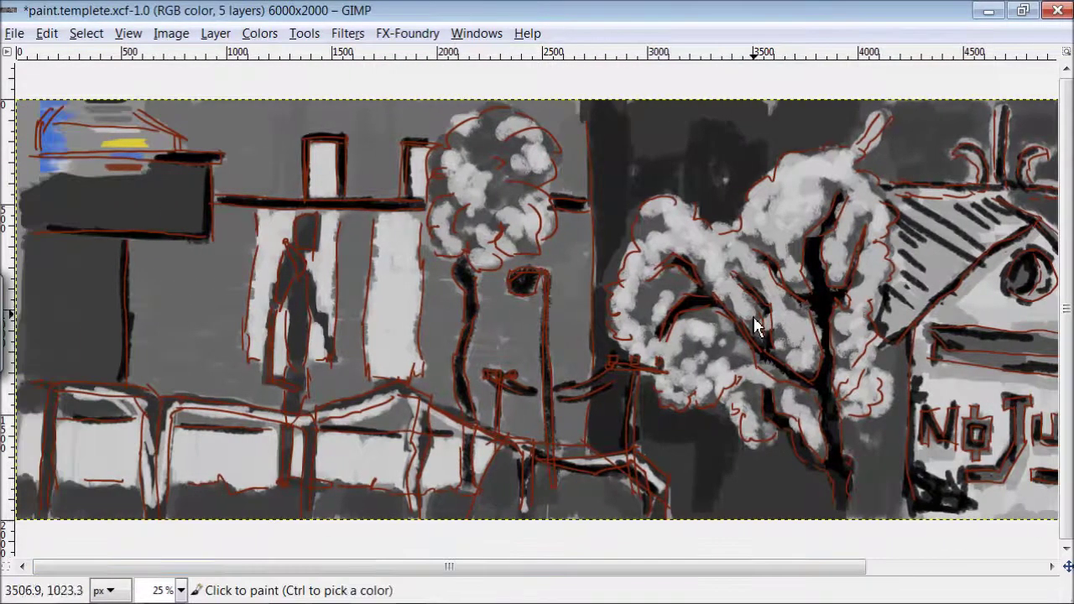
- Paint both tree canopies olive-yellow
mouse_move(652, 232)
left_mouse_down()
mouse_move(671, 222)
mouse_move(628, 268)
mouse_move(654, 328)
mouse_move(703, 381)
mouse_move(765, 386)
mouse_move(796, 365)
mouse_move(748, 283)
mouse_move(738, 306)
left_mouse_up()
mouse_move(805, 270)
left_mouse_down()
mouse_move(783, 186)
mouse_move(851, 150)
mouse_move(845, 224)
mouse_move(870, 298)
mouse_move(862, 400)
mouse_move(765, 327)
left_mouse_up()
left_click_drag(460, 235, 449, 190)
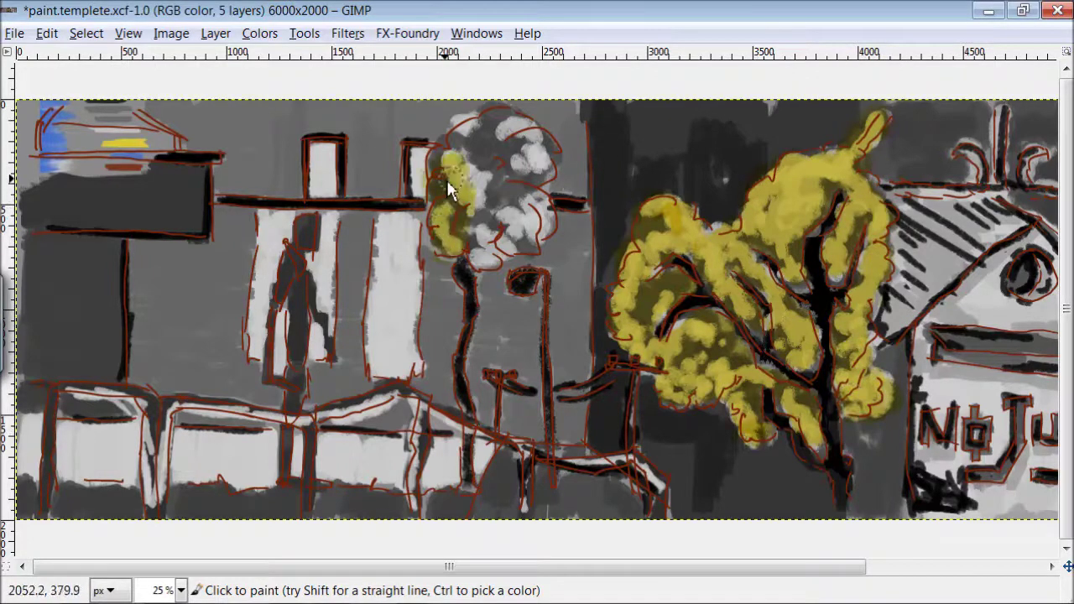
mouse_move(517, 168)
left_mouse_down()
mouse_move(484, 260)
mouse_move(387, 350)
mouse_move(317, 269)
mouse_move(449, 278)
left_mouse_up()
- Brush blue over the left building's walls, lower wall and leftmost wall
left_click(52, 134, "ctrl")
mouse_move(422, 374)
left_mouse_down()
mouse_move(344, 361)
mouse_move(291, 201)
mouse_move(237, 217)
left_mouse_up()
mouse_move(142, 262)
left_mouse_down()
mouse_move(173, 354)
mouse_move(261, 357)
left_mouse_up()
mouse_move(117, 239)
left_mouse_down()
mouse_move(108, 340)
mouse_move(65, 373)
mouse_move(42, 307)
mouse_move(182, 225)
left_mouse_up()
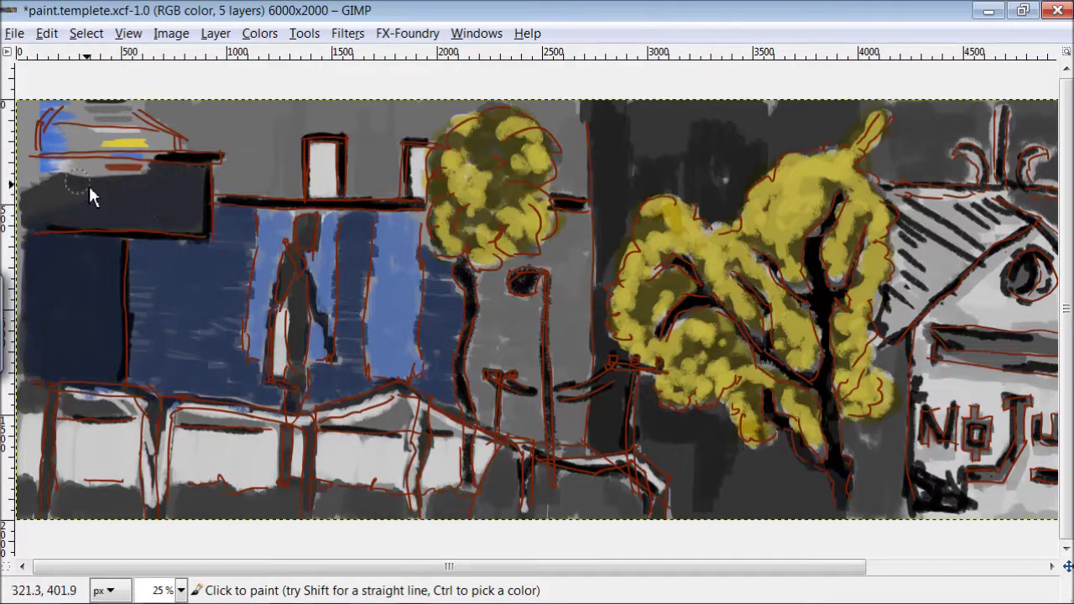
- Cover the remaining grey areas of the left buildings with blue strokes
left_click_drag(89, 190, 41, 200)
left_click_drag(590, 262, 586, 282)
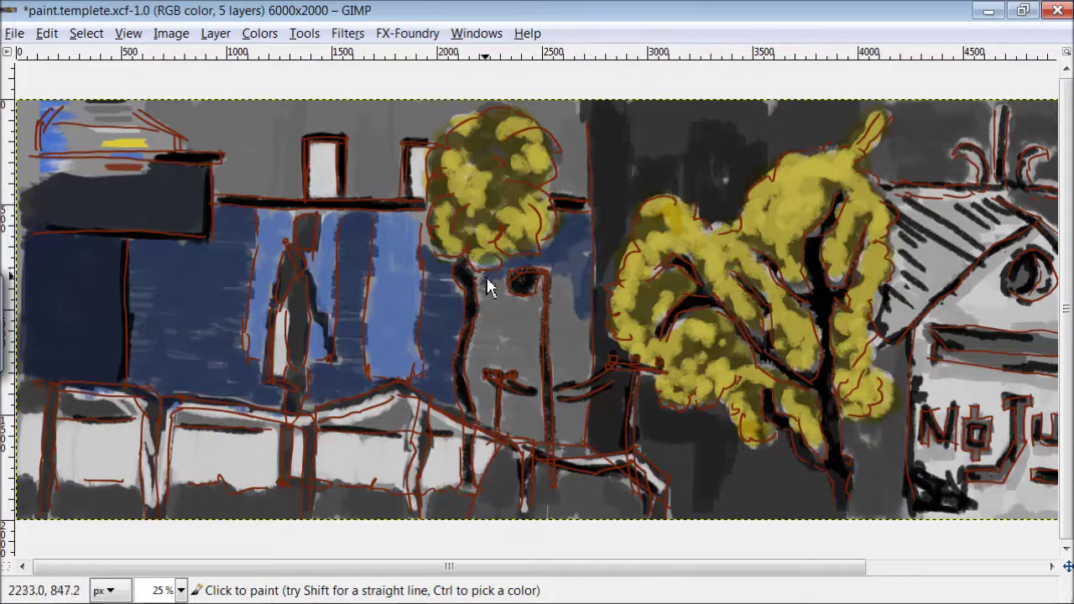
mouse_move(528, 331)
left_mouse_down()
mouse_move(487, 379)
mouse_move(537, 430)
left_mouse_up()
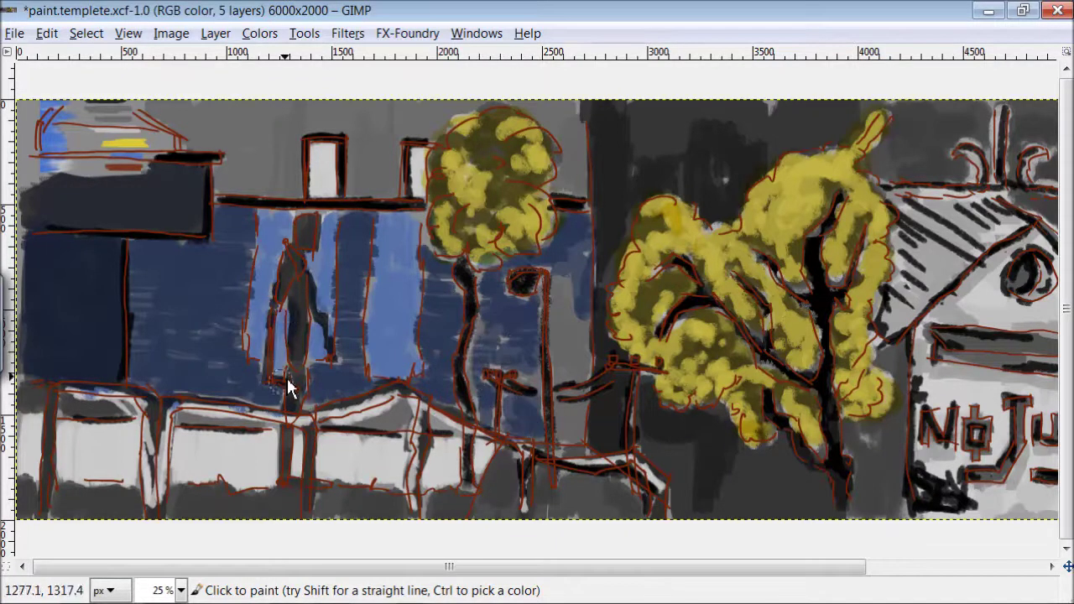
left_click_drag(583, 306, 562, 382)
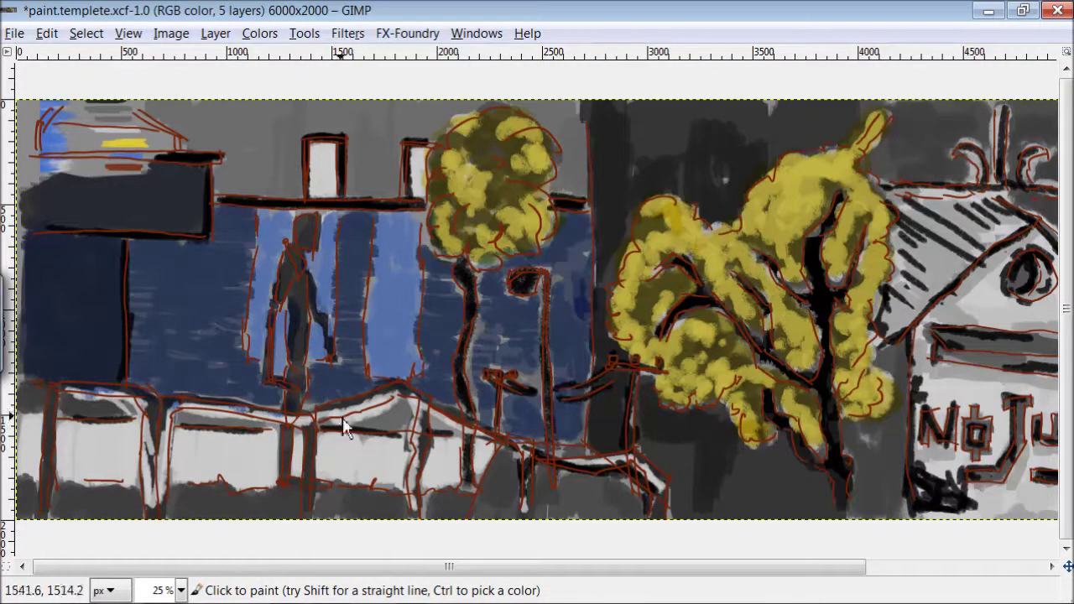
left_click_drag(383, 423, 425, 460)
mouse_move(264, 420)
left_mouse_down()
mouse_move(242, 430)
mouse_move(25, 405)
left_mouse_up()
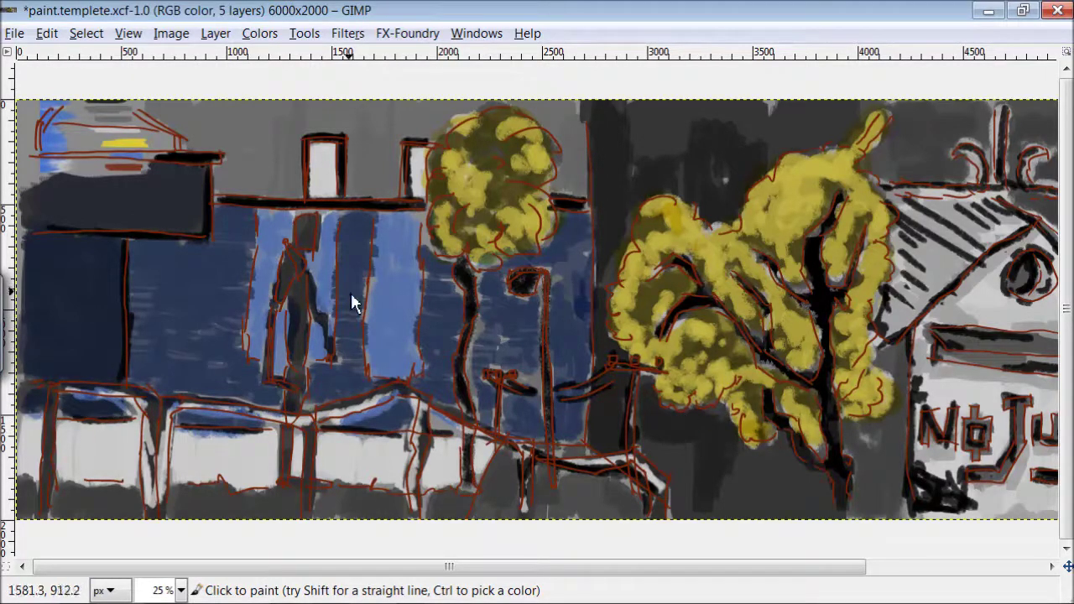
- Paint the standing figure and lower-left railing posts in dark brown
mouse_move(289, 281)
left_mouse_down()
mouse_move(293, 453)
mouse_move(277, 293)
mouse_move(309, 252)
left_mouse_up()
mouse_move(497, 443)
left_mouse_down()
mouse_move(135, 412)
mouse_move(50, 481)
mouse_move(394, 394)
mouse_move(659, 486)
left_mouse_up()
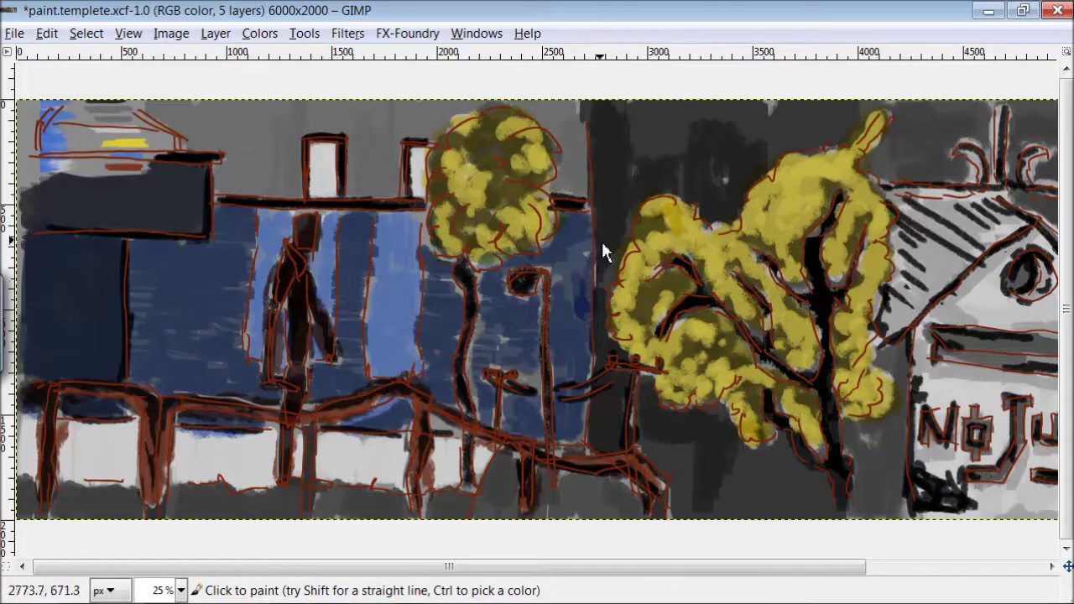
mouse_move(983, 232)
left_mouse_down()
mouse_move(934, 216)
mouse_move(890, 293)
mouse_move(1015, 235)
left_mouse_up()
- Paint the NO JUNK house front, sign and right pole brown
scroll(835, 567, "right", 2)
scroll(835, 573, "right", 3)
mouse_move(692, 331)
left_mouse_down()
mouse_move(713, 359)
mouse_move(807, 399)
mouse_move(899, 411)
left_mouse_up()
mouse_move(881, 507)
left_mouse_down()
mouse_move(803, 496)
mouse_move(750, 513)
mouse_move(710, 467)
left_mouse_up()
mouse_move(935, 512)
left_mouse_down()
mouse_move(945, 206)
mouse_move(784, 168)
left_mouse_up()
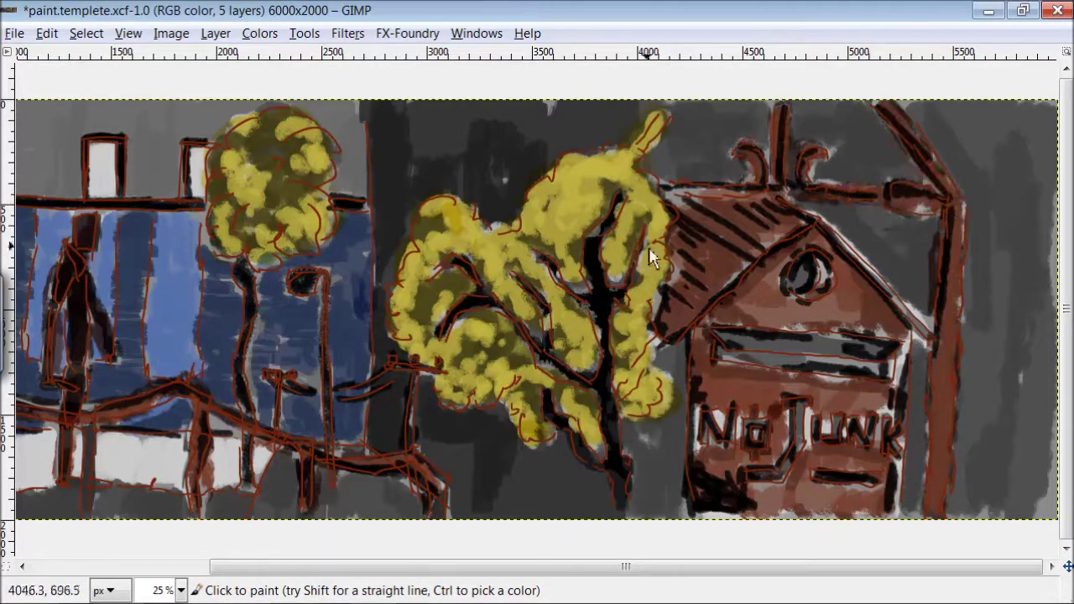
left_click_drag(665, 317, 675, 375)
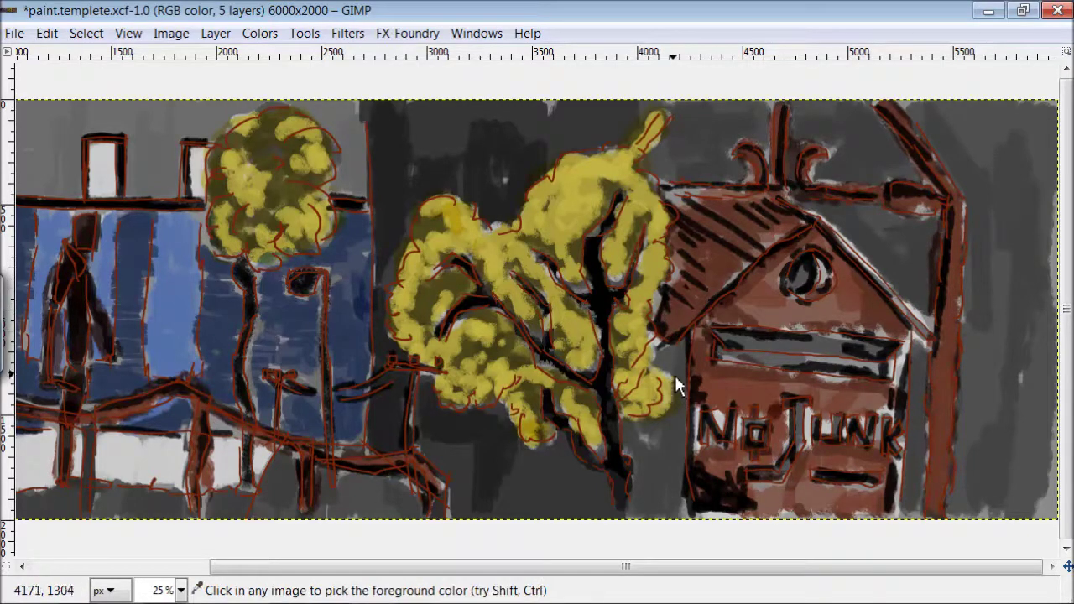
- Darken the ground beneath the large tree, the sky right of the house and the post gap
mouse_move(679, 468)
left_mouse_down()
mouse_move(676, 498)
mouse_move(630, 455)
left_mouse_up()
mouse_move(599, 496)
left_mouse_down()
mouse_move(537, 505)
mouse_move(433, 432)
mouse_move(383, 315)
mouse_move(391, 131)
mouse_move(530, 173)
mouse_move(481, 164)
mouse_move(665, 122)
mouse_move(737, 179)
left_mouse_up()
mouse_move(802, 110)
left_mouse_down()
mouse_move(898, 165)
mouse_move(924, 293)
mouse_move(829, 214)
left_mouse_up()
left_click_drag(938, 424, 916, 425)
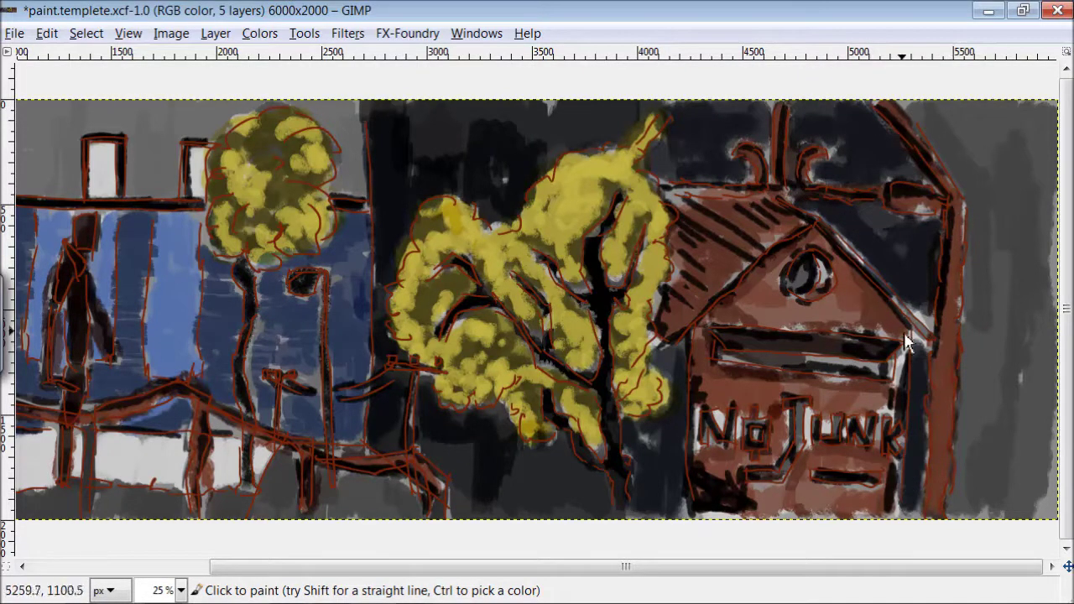
left_click_drag(770, 568, 593, 567)
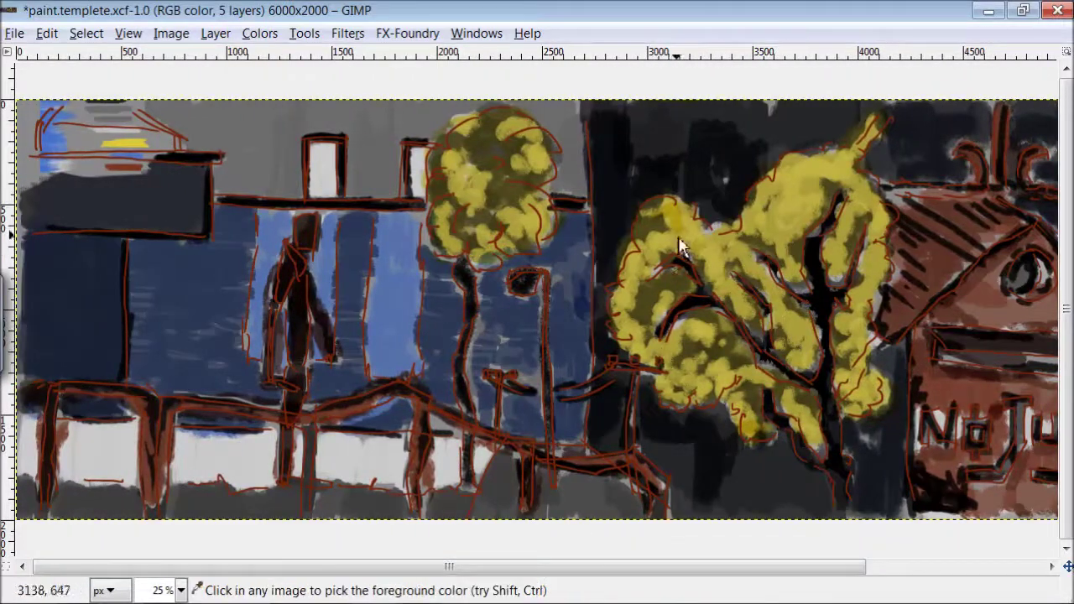
- Brush dark olive bush shapes along the lower-left street beneath the benches
mouse_move(280, 505)
left_mouse_down()
mouse_move(221, 420)
mouse_move(192, 469)
mouse_move(266, 495)
mouse_move(153, 512)
mouse_move(124, 491)
left_mouse_up()
mouse_move(99, 429)
left_mouse_down()
mouse_move(274, 481)
mouse_move(198, 423)
mouse_move(200, 359)
mouse_move(368, 526)
mouse_move(440, 488)
mouse_move(470, 384)
mouse_move(424, 470)
left_mouse_up()
left_click_drag(441, 327, 434, 442)
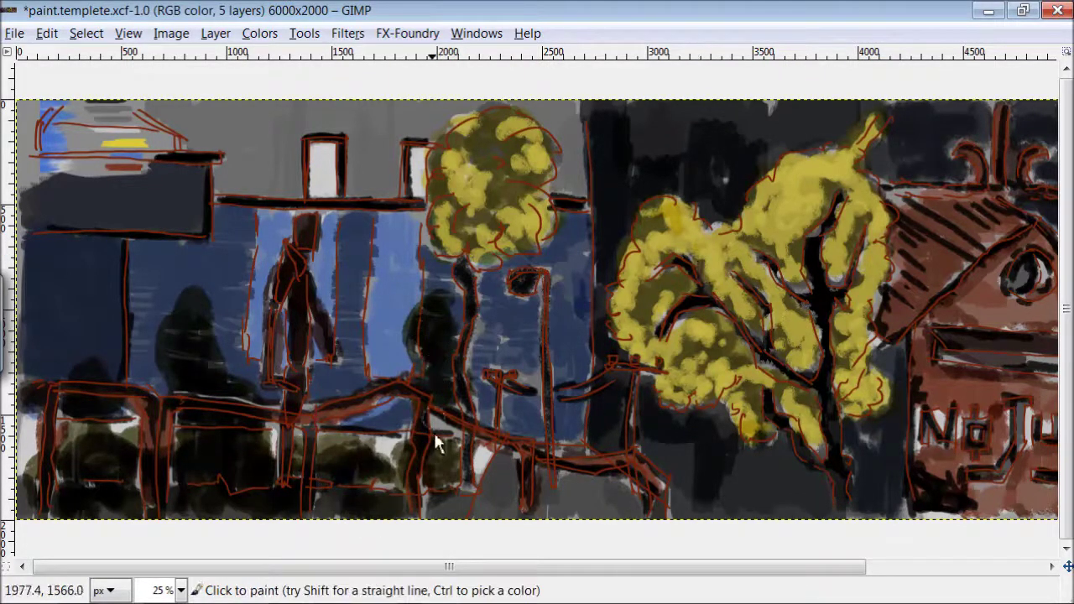
- Switch the Paintbrush blend mode to Overlay
key("Tab")
left_click(965, 75)
left_click(886, 367)
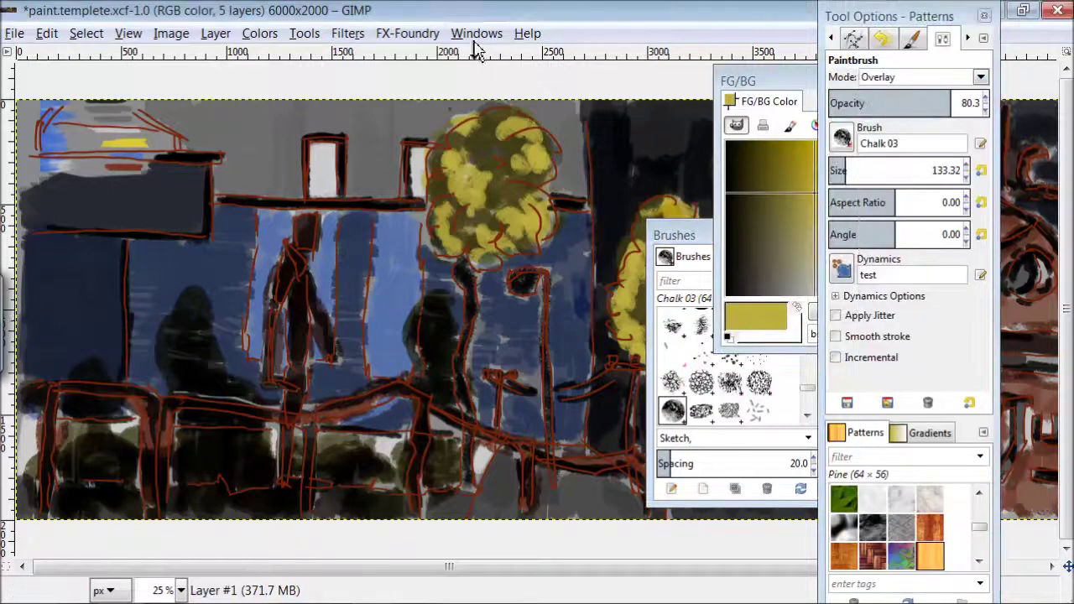
key("Tab")
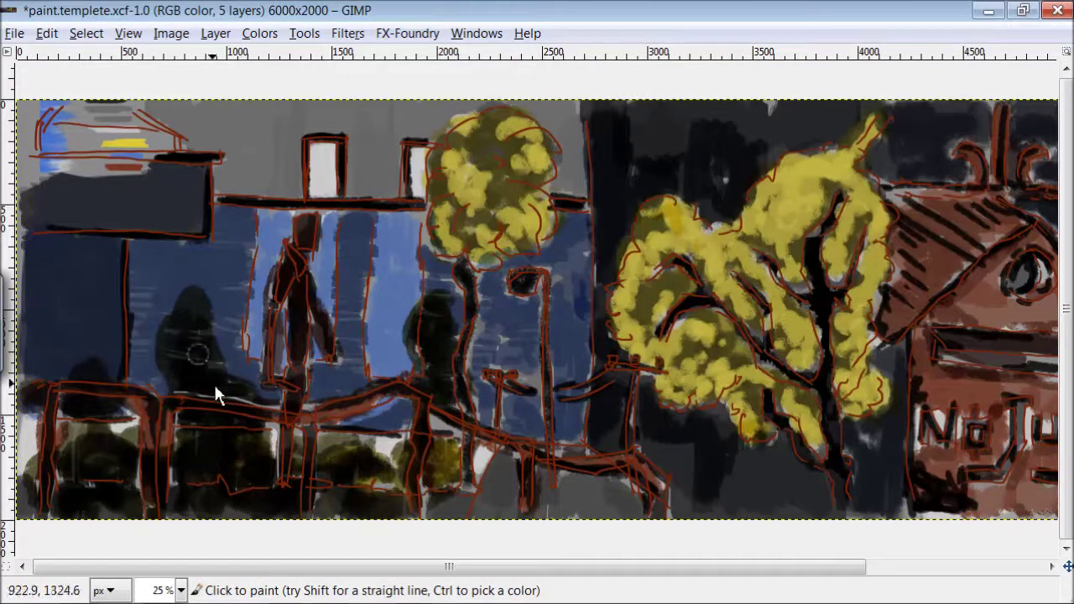
- Brighten the yellow foliage of the trees and darken the sky above the left rooftop
mouse_move(707, 321)
left_mouse_down()
mouse_move(655, 232)
mouse_move(744, 302)
mouse_move(650, 340)
mouse_move(687, 403)
mouse_move(793, 401)
left_mouse_up()
mouse_move(543, 232)
left_mouse_down()
mouse_move(471, 233)
mouse_move(507, 130)
mouse_move(537, 168)
left_mouse_up()
mouse_move(806, 205)
left_mouse_down()
mouse_move(864, 159)
mouse_move(851, 419)
left_mouse_up()
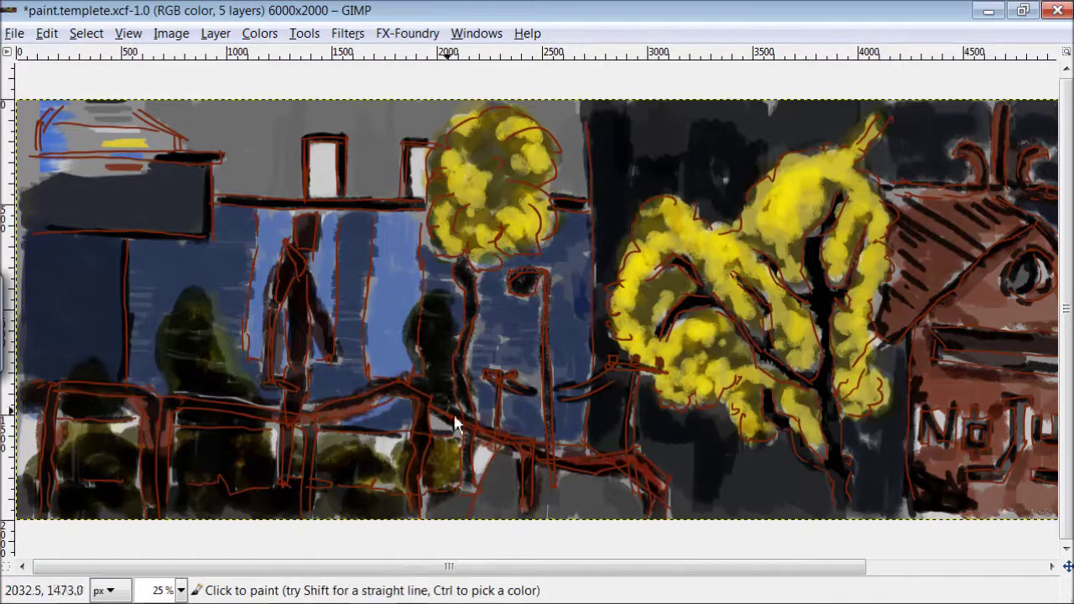
mouse_move(255, 185)
left_mouse_down()
mouse_move(302, 125)
mouse_move(398, 128)
left_mouse_up()
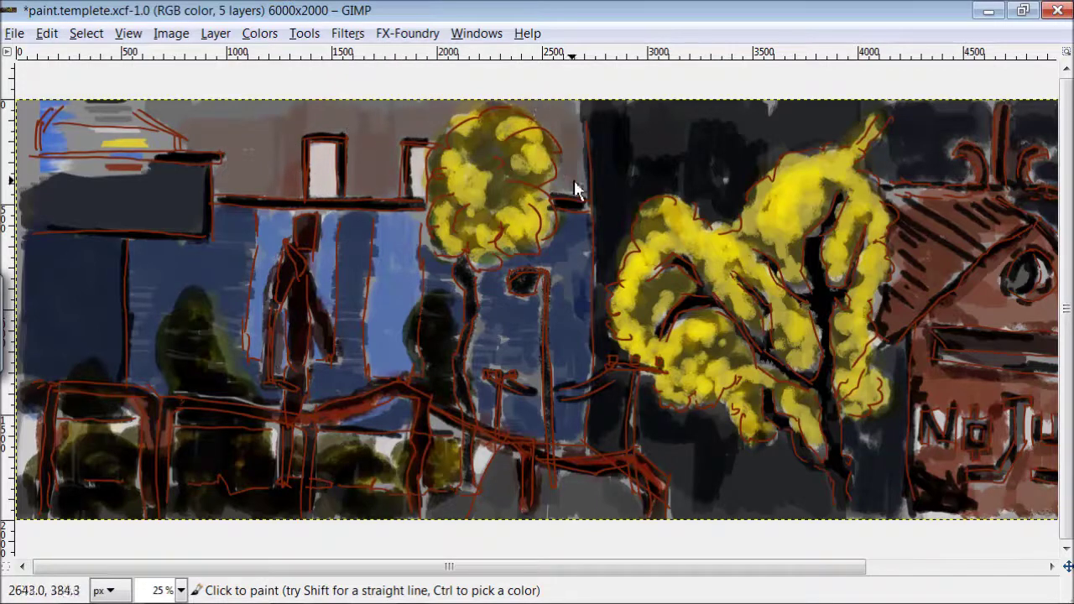
- Paint reddish-brown over the house gable, front, pillar and base, and shade the foliage darker
scroll(847, 285, "right", 5)
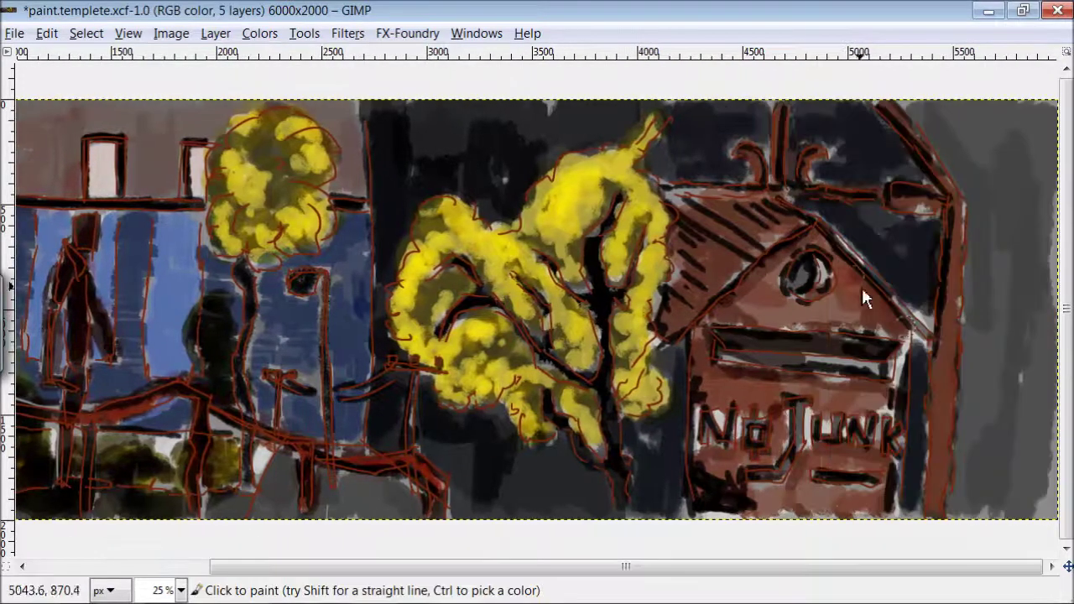
left_click_drag(730, 317, 825, 307)
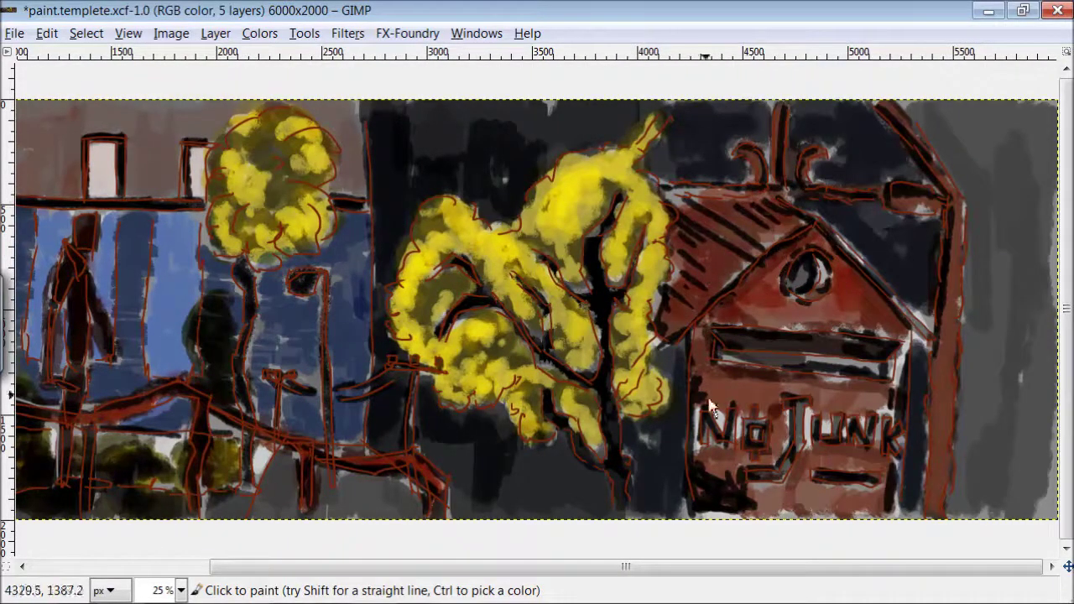
left_click_drag(709, 320, 865, 393)
left_click_drag(939, 495, 897, 202)
left_click_drag(881, 453, 720, 503)
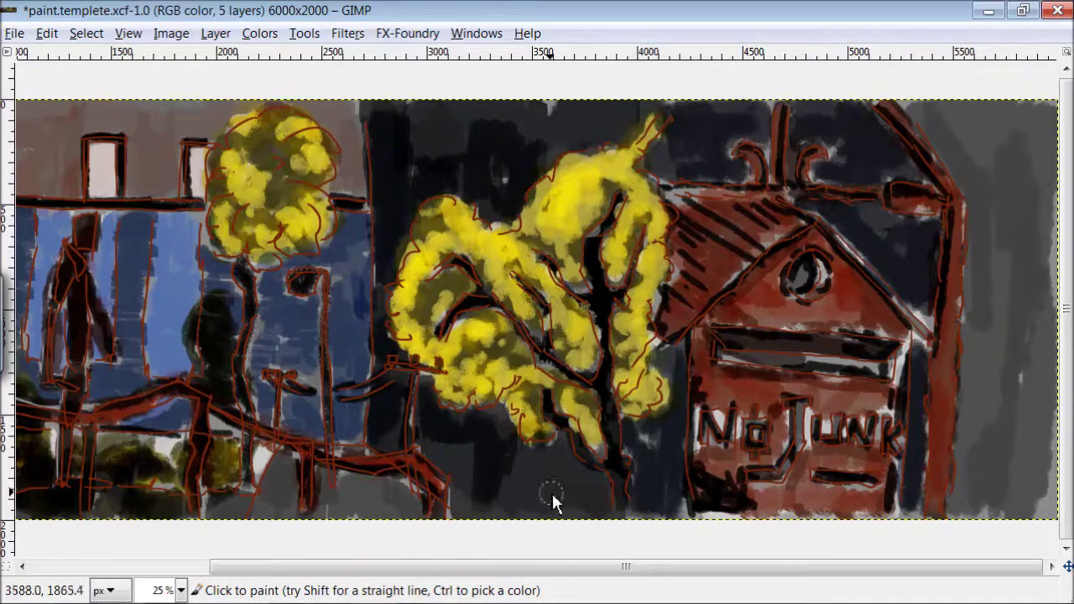
mouse_move(457, 373)
left_mouse_down()
mouse_move(432, 239)
mouse_move(511, 299)
mouse_move(546, 388)
left_mouse_up()
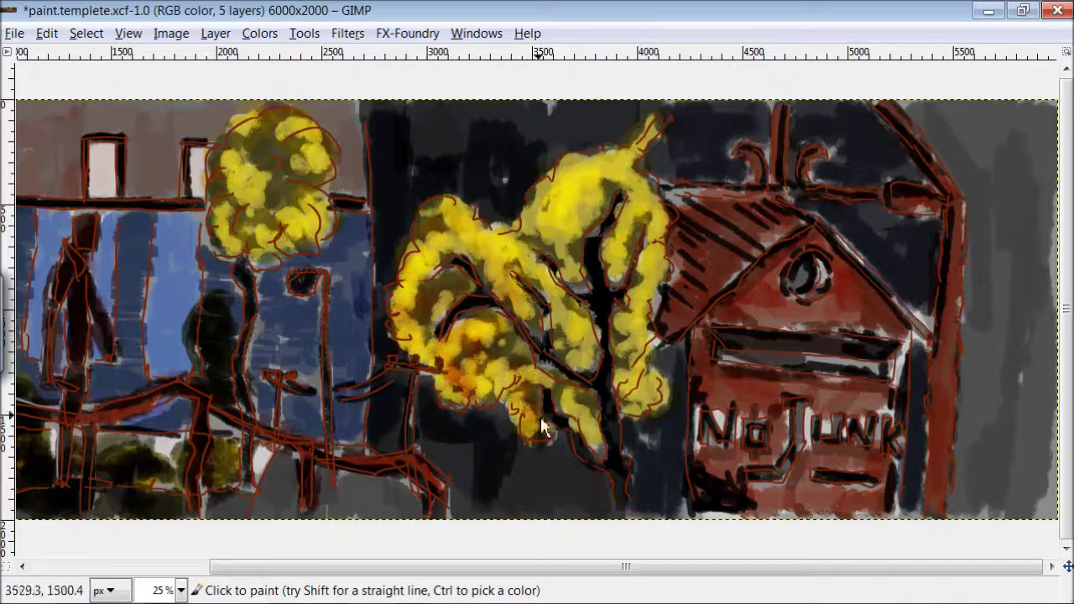
mouse_move(657, 387)
left_mouse_down()
mouse_move(623, 283)
mouse_move(563, 247)
mouse_move(479, 264)
mouse_move(290, 140)
left_mouse_up()
- Hide the red sketch layer in the Layers panel, then hide the docks again
left_click(476, 33)
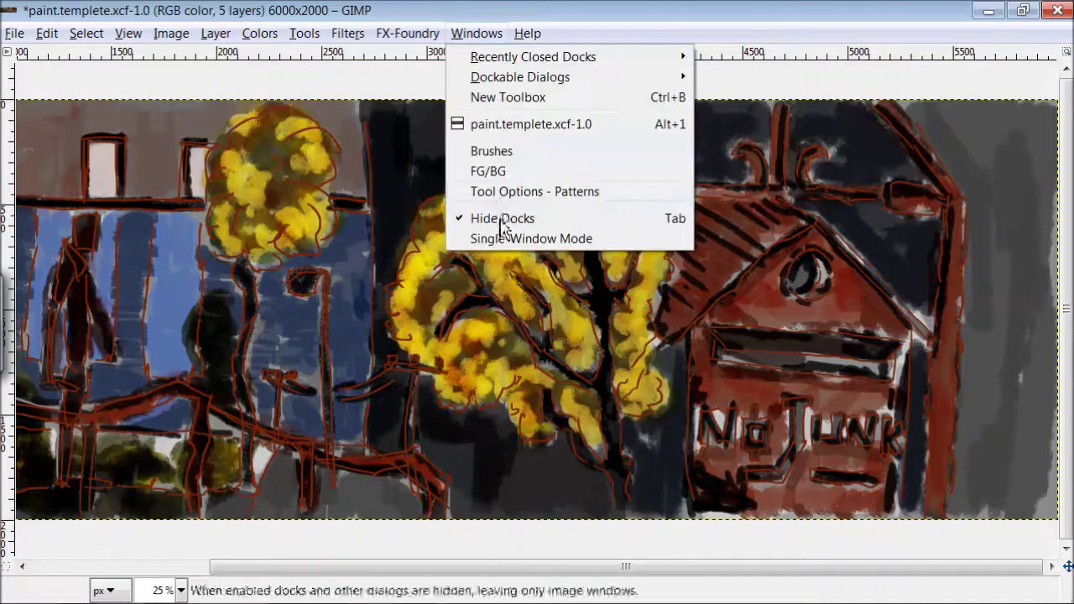
left_click(511, 220)
left_click(853, 37)
left_click(841, 134)
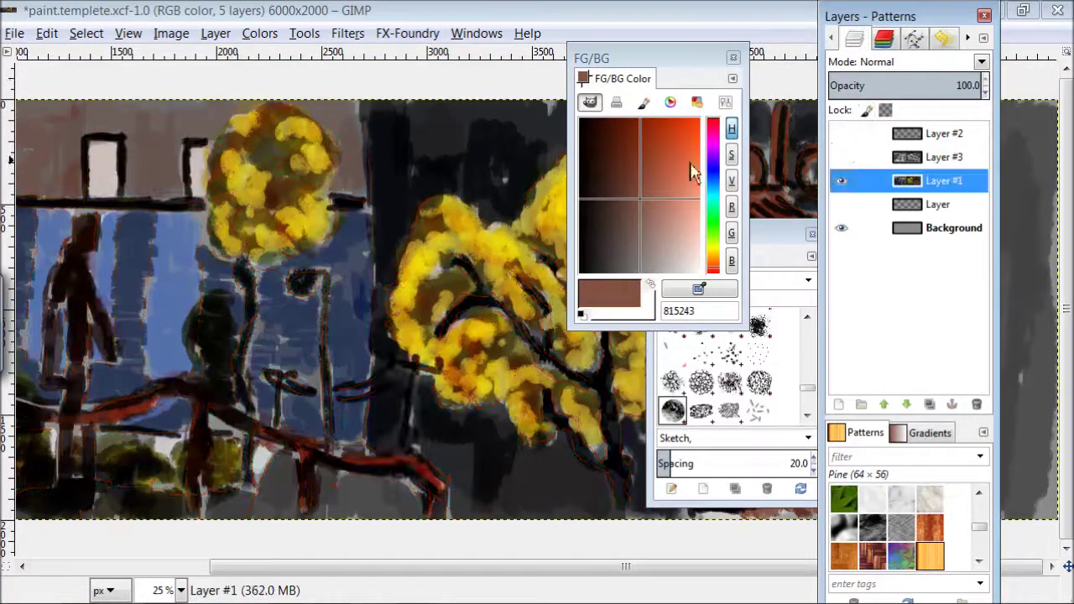
left_click(476, 33)
left_click(511, 216)
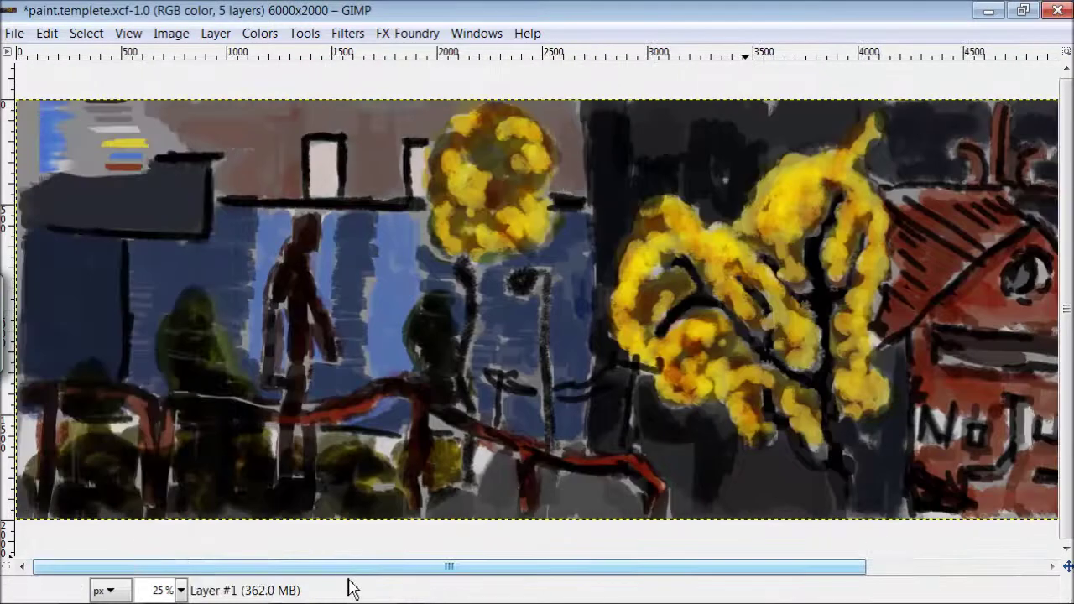
mouse_move(352, 589)
left_mouse_down()
mouse_move(470, 580)
mouse_move(456, 584)
mouse_move(347, 510)
left_mouse_up()
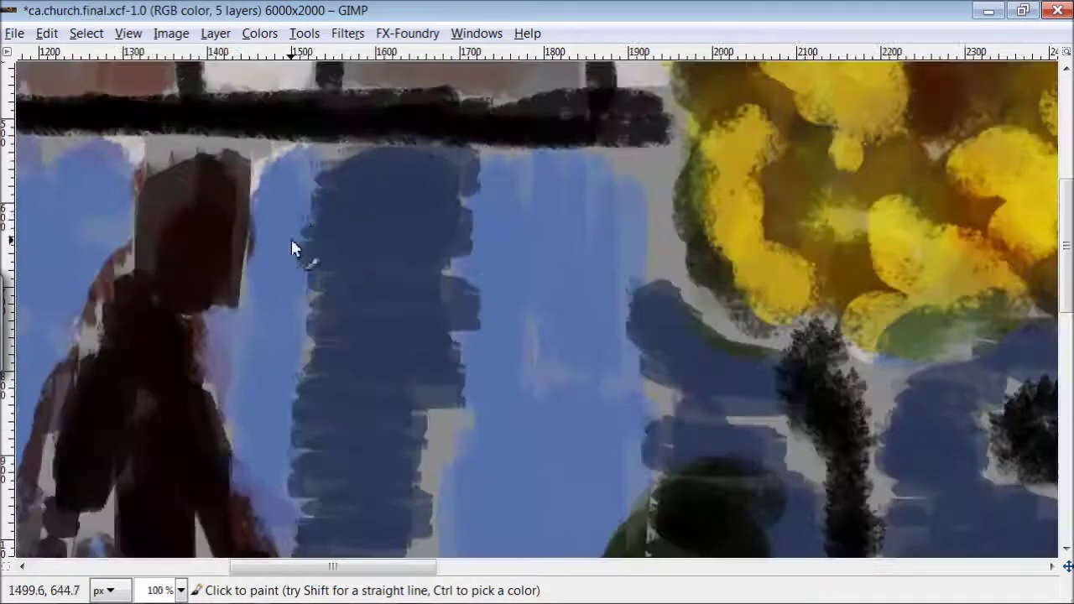
- Hand-letter 'Thx 4 WATCHING!' on the painting
left_click_drag(274, 218, 293, 264)
mouse_move(312, 214)
left_mouse_down()
mouse_move(332, 247)
mouse_move(406, 264)
left_mouse_up()
left_click_drag(491, 209, 524, 248)
mouse_move(265, 298)
left_mouse_down()
mouse_move(273, 330)
mouse_move(340, 331)
left_mouse_up()
left_click_drag(356, 294, 470, 336)
left_click_drag(491, 294, 537, 335)
left_click_drag(590, 286, 588, 356)
left_click_drag(620, 277, 617, 340)
- Undo a stray letter and letter 'ANY LIKES,' on the next line
left_click_drag(270, 367, 269, 401)
left_click_drag(257, 403, 294, 402)
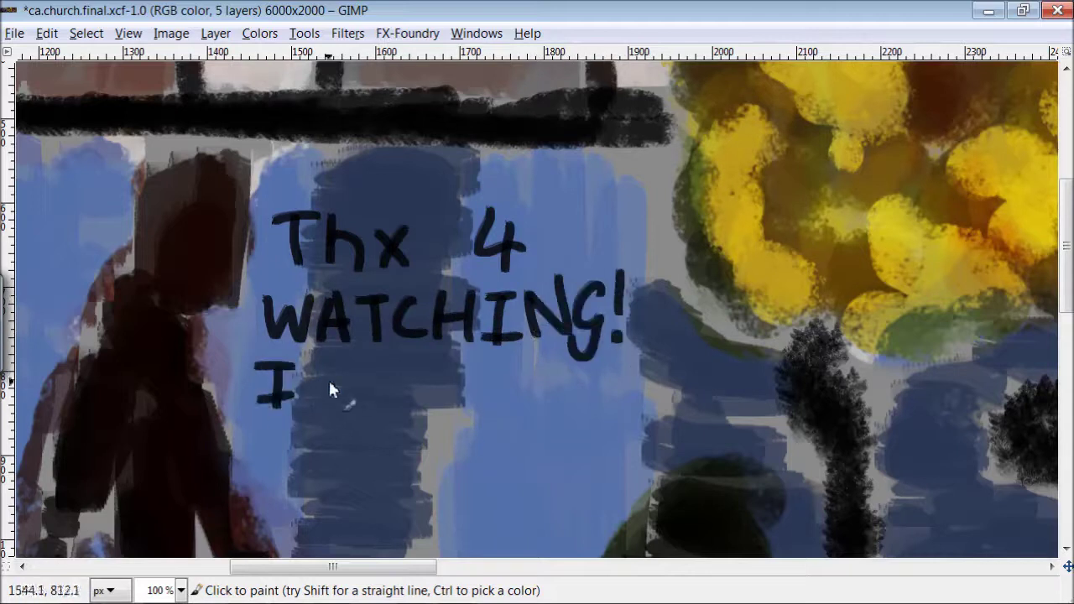
key("ctrl+z")
key("ctrl+z")
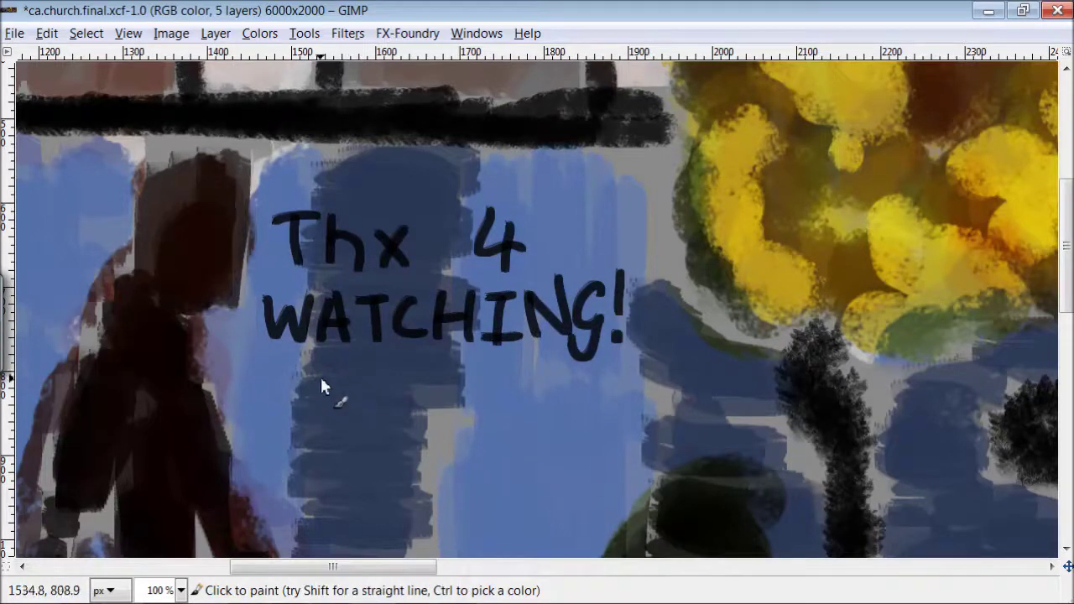
left_click_drag(267, 408, 287, 369)
left_click_drag(286, 369, 304, 408)
left_click_drag(274, 393, 342, 371)
left_click_drag(353, 369, 369, 408)
left_click_drag(434, 369, 462, 413)
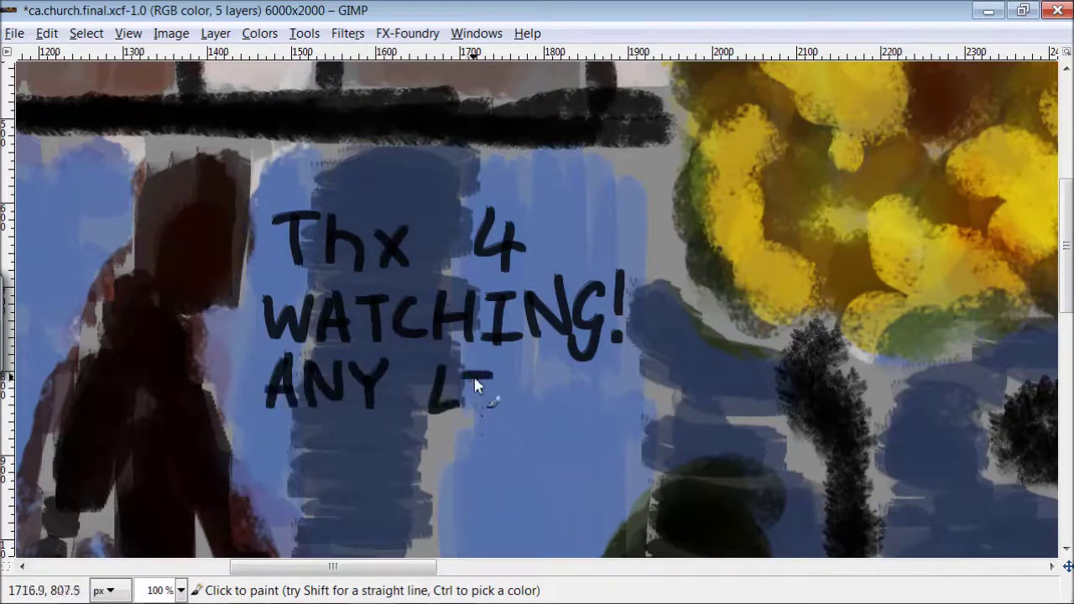
left_click_drag(484, 372, 544, 413)
mouse_move(554, 373)
left_mouse_down()
mouse_move(603, 422)
mouse_move(631, 428)
left_mouse_up()
- Letter 'COMMENTS' on a new line followed by a smiley ':)'
mouse_move(281, 436)
left_mouse_down()
mouse_move(311, 435)
mouse_move(369, 468)
left_mouse_up()
mouse_move(372, 470)
left_mouse_down()
mouse_move(422, 438)
mouse_move(469, 479)
mouse_move(553, 470)
left_mouse_up()
left_click_drag(597, 441, 597, 457)
left_click_drag(591, 469, 631, 453)
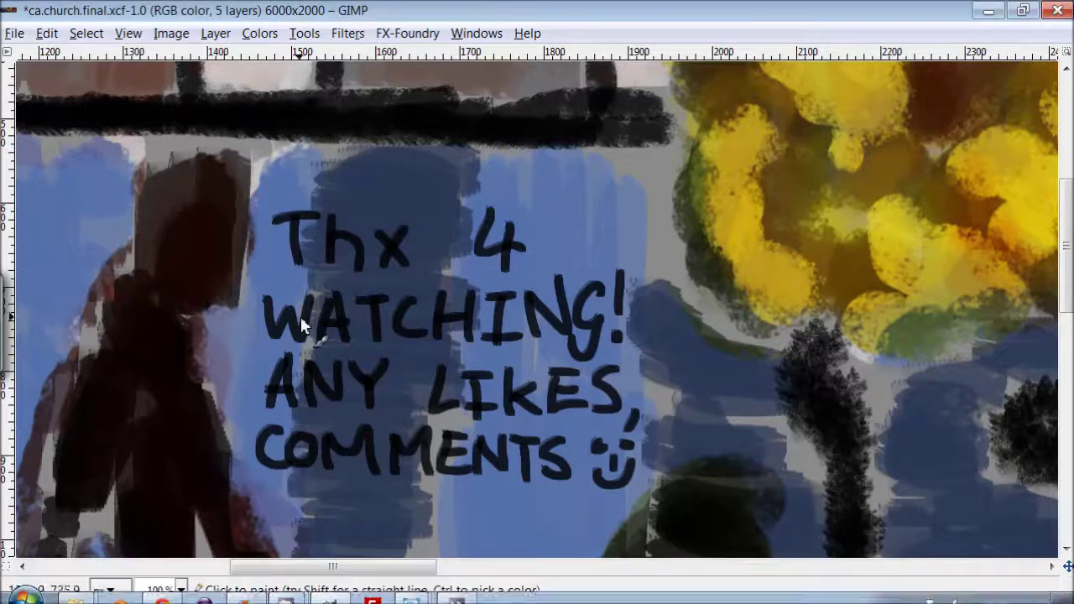
- Letter 'WEB:' on the blue wall to start the web address line
mouse_move(239, 343)
left_mouse_down()
mouse_move(285, 345)
mouse_move(325, 388)
left_mouse_up()
left_click_drag(331, 344, 367, 388)
left_click(392, 352)
left_click(392, 382)
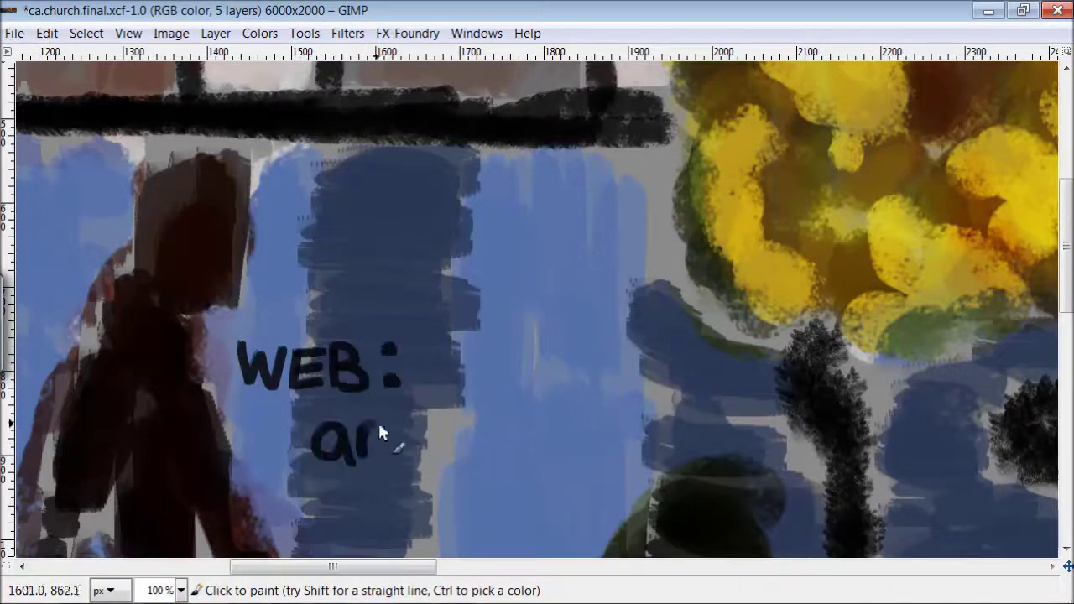